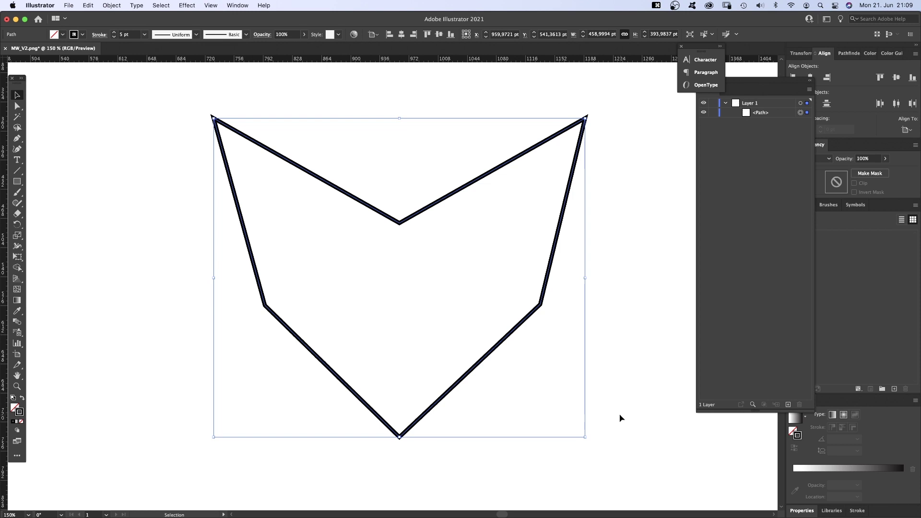
# - Copy the Illustrator chevron path and paste it as a mask on a new dark blue solid
pyautogui.press('super+c')
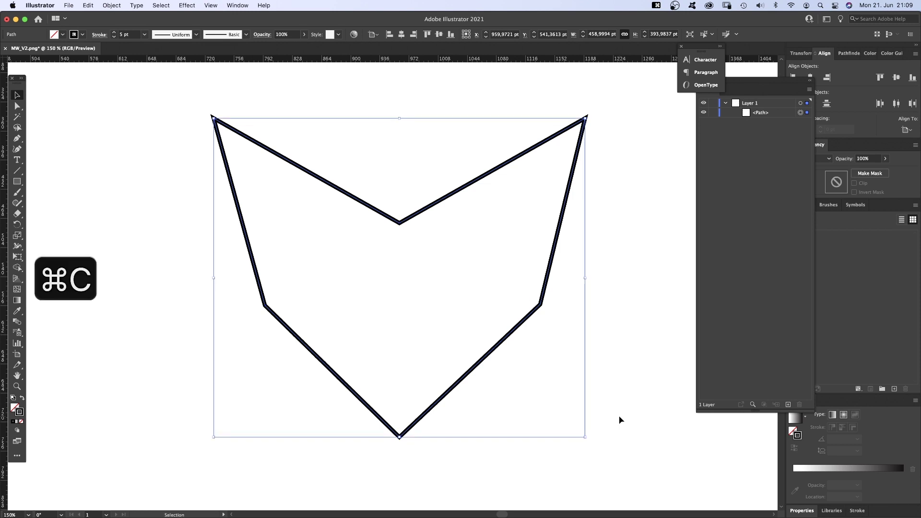
pyautogui.press('super+Tab')
pyautogui.press('super+Tab')
pyautogui.press('super+Tab')
pyautogui.press('super+Tab')
pyautogui.press('super+Tab')
pyautogui.press('super+Tab')
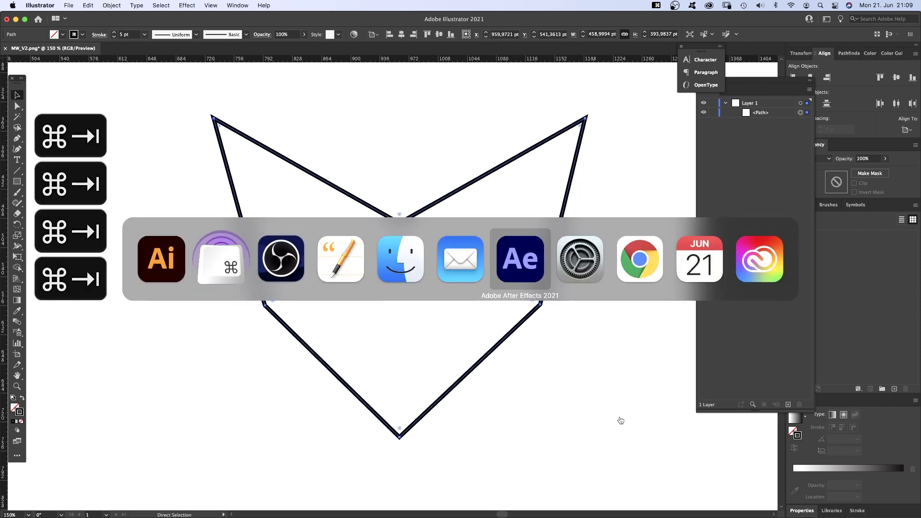
pyautogui.press('super+y')
pyautogui.press('Return')
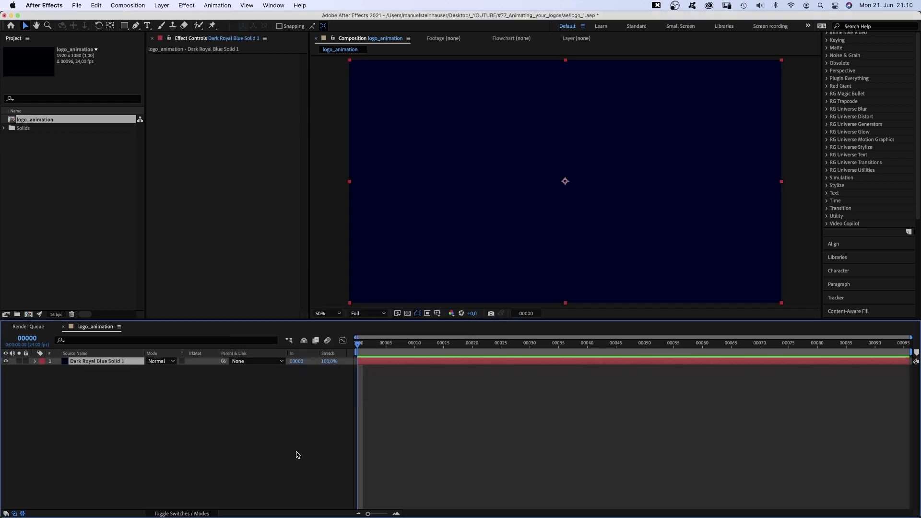
pyautogui.press('super+v')
pyautogui.press('super+t')
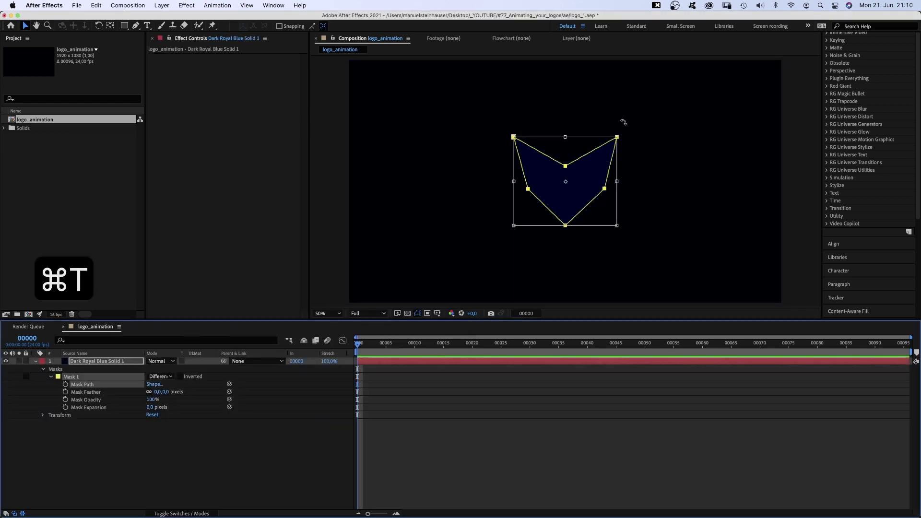
# - Shrink the chevron mask and apply the Saber effect with its Neon preset
pyautogui.moveTo(618, 137); pyautogui.dragTo(610, 144)
pyautogui.click(856, 67)
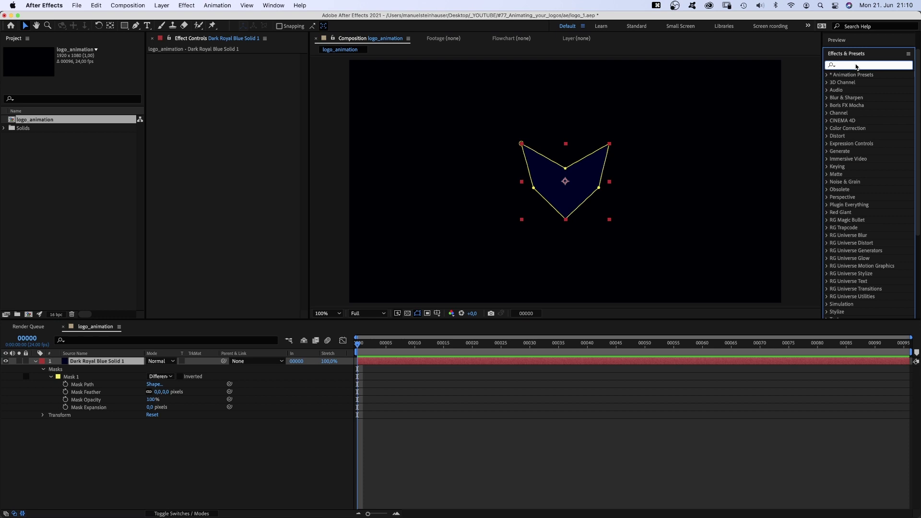
pyautogui.write('saber')
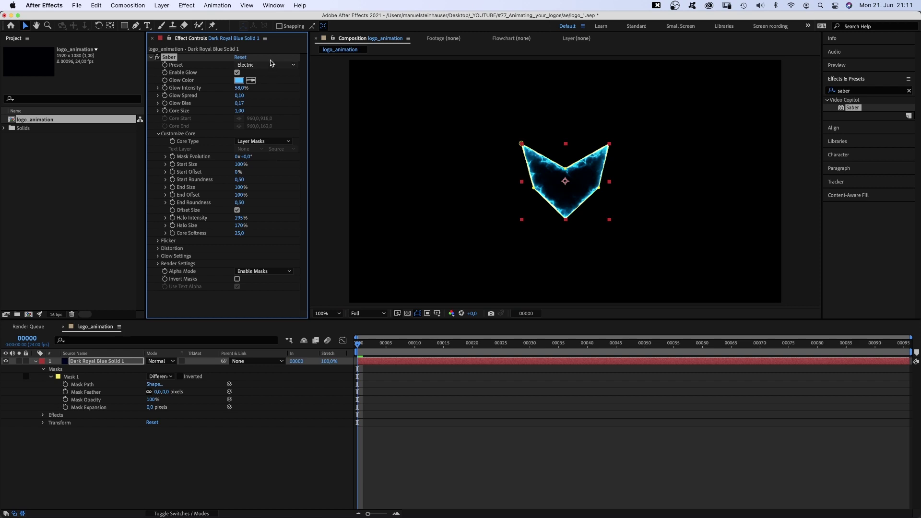
pyautogui.click(271, 64)
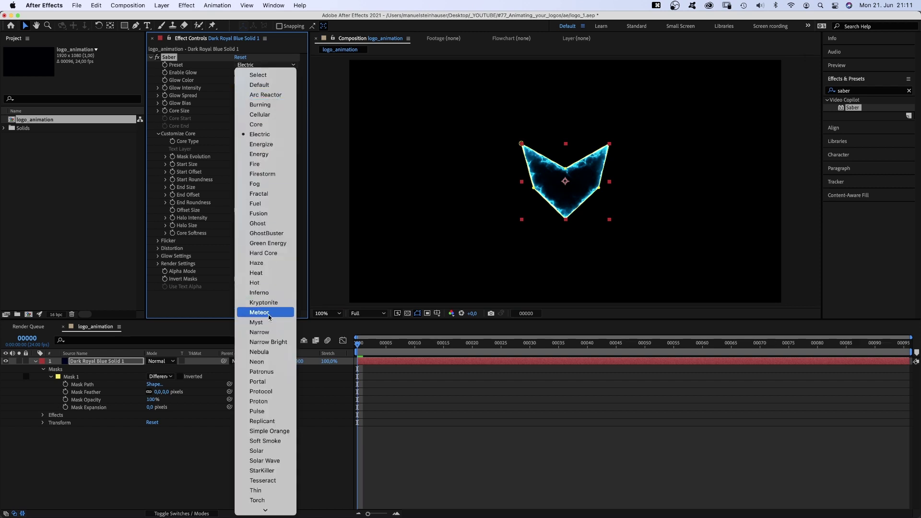
pyautogui.click(272, 362)
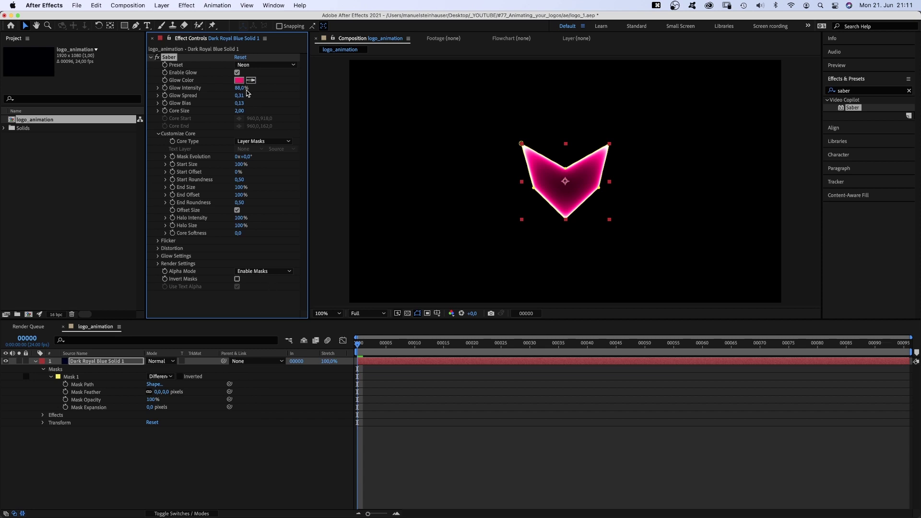
# - Set Saber's Alpha Mode to Mask Core and its Glow Color to white
pyautogui.click(268, 272)
pyautogui.click(267, 292)
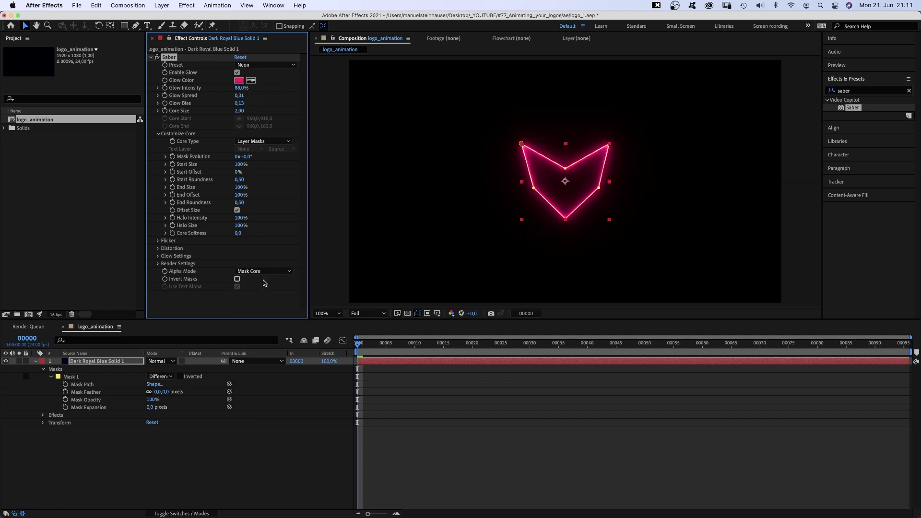
pyautogui.click(239, 80)
pyautogui.moveTo(284, 278); pyautogui.dragTo(311, 245)
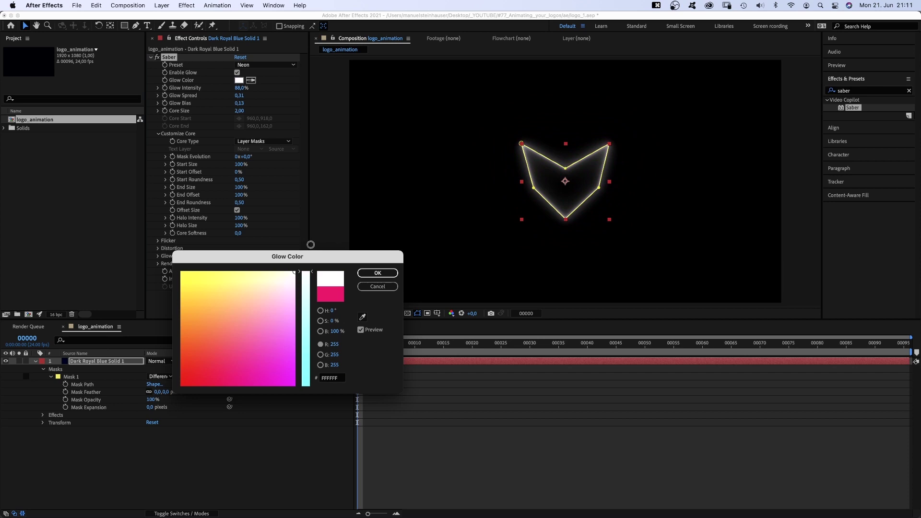
pyautogui.click(365, 275)
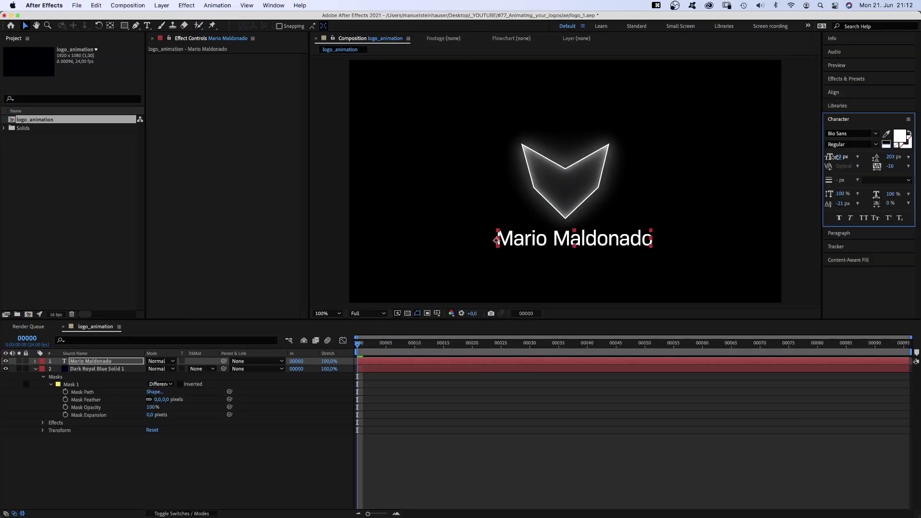
pyautogui.moveTo(837, 156); pyautogui.dragTo(817, 156)
pyautogui.moveTo(577, 243); pyautogui.dragTo(582, 238)
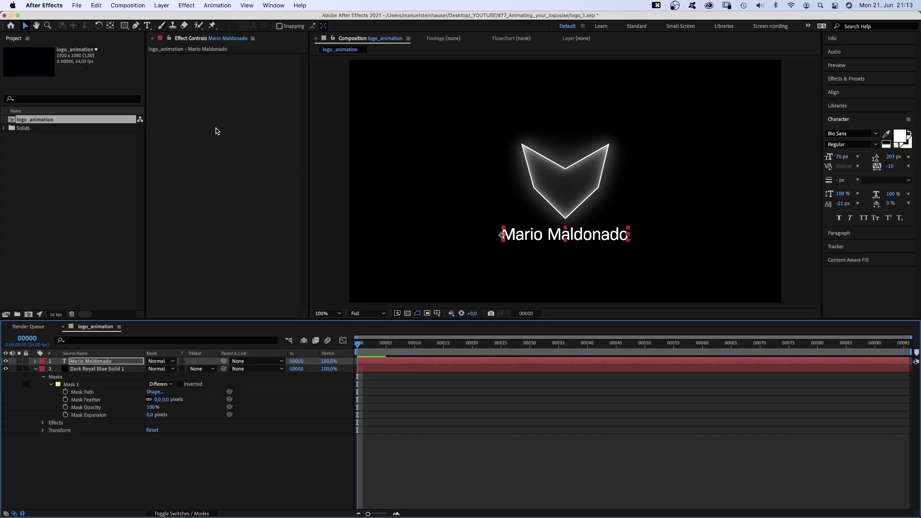
# - Draw a white-stroked bezier curve sweeping around the logo
pyautogui.click(135, 26)
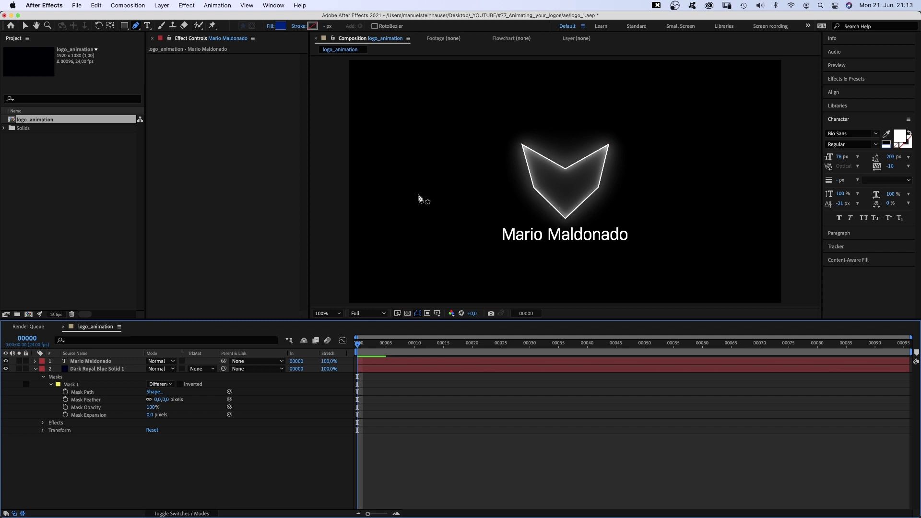
pyautogui.click(333, 193)
pyautogui.moveTo(618, 219)
pyautogui.mouseDown()
pyautogui.moveTo(701, 154)
pyautogui.moveTo(647, 98)
pyautogui.mouseUp()
pyautogui.click(608, 97)
pyautogui.click(299, 27)
pyautogui.click(473, 257)
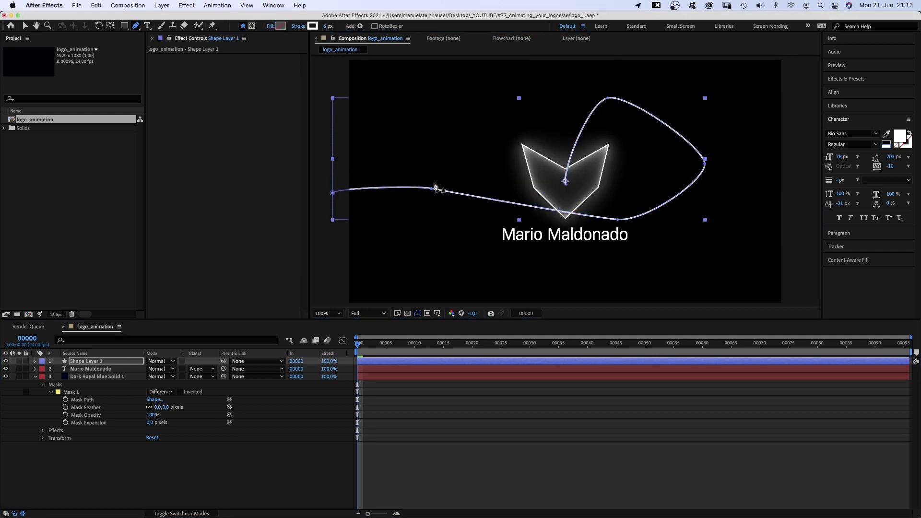
pyautogui.press('v')
pyautogui.moveTo(618, 219); pyautogui.dragTo(599, 252)
pyautogui.click(595, 93)
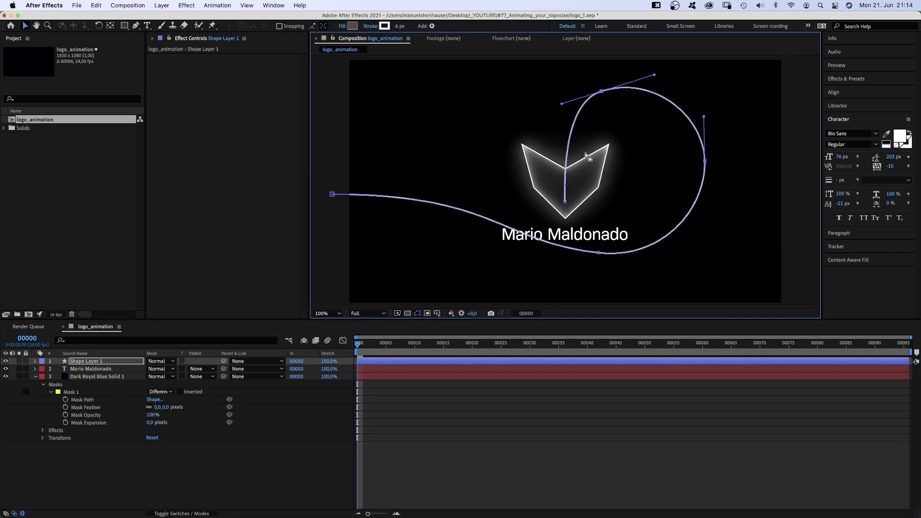
# - Add Trim Paths to the curve, ease its Start/End keyframes, and preview
pyautogui.click(36, 361)
pyautogui.click(205, 369)
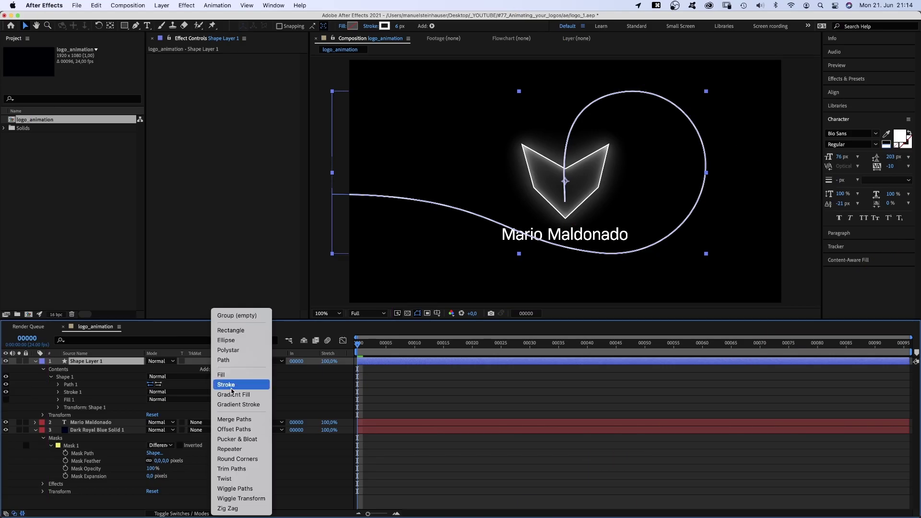
pyautogui.click(246, 470)
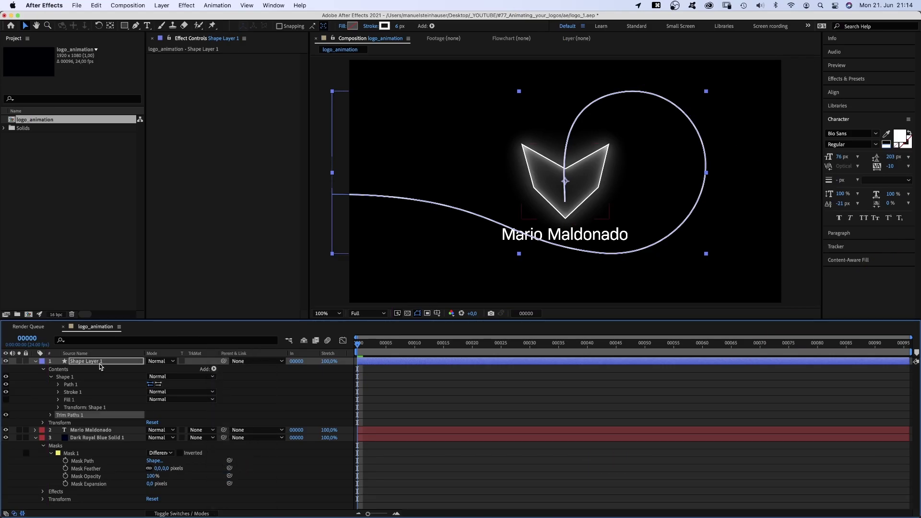
pyautogui.click(49, 416)
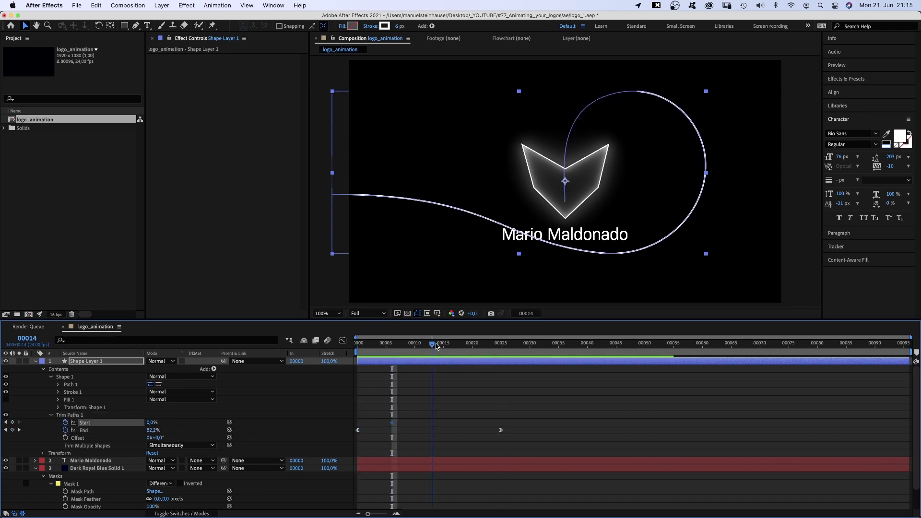
pyautogui.click(343, 341)
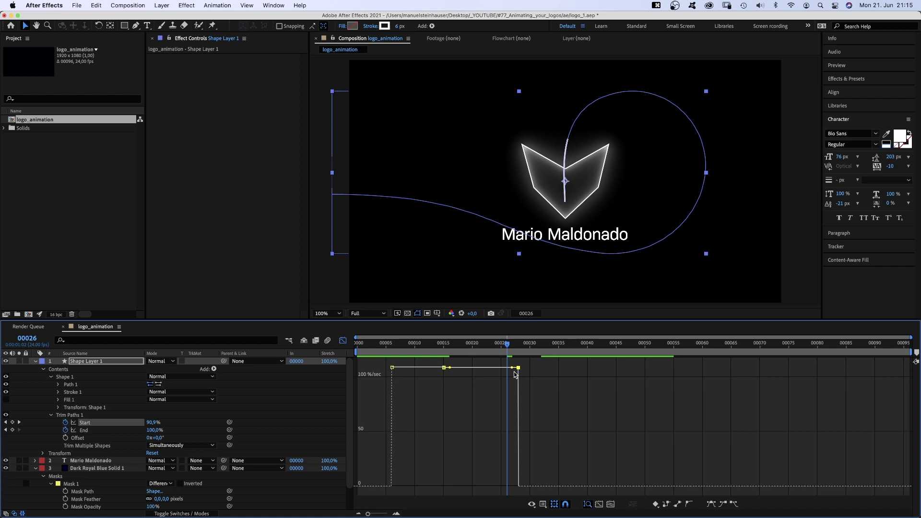
pyautogui.moveTo(517, 375); pyautogui.dragTo(475, 488)
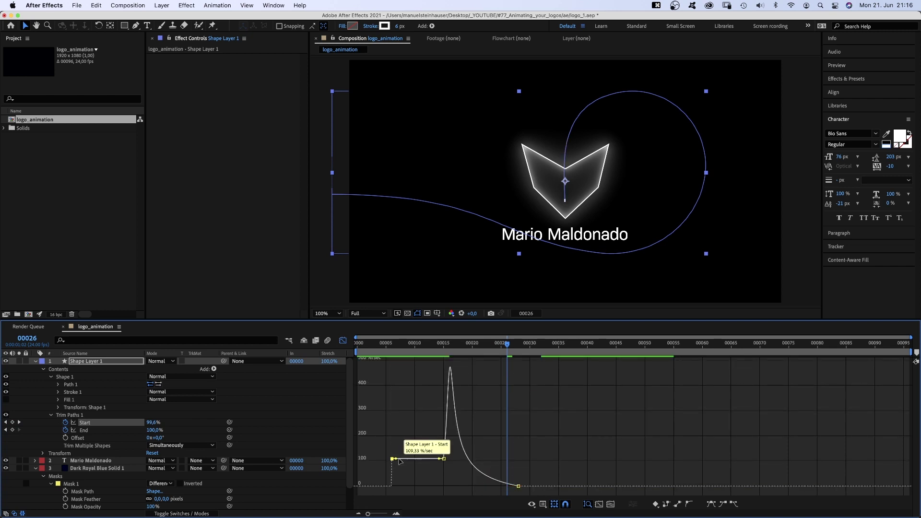
pyautogui.moveTo(400, 461); pyautogui.dragTo(418, 488)
pyautogui.press('space')
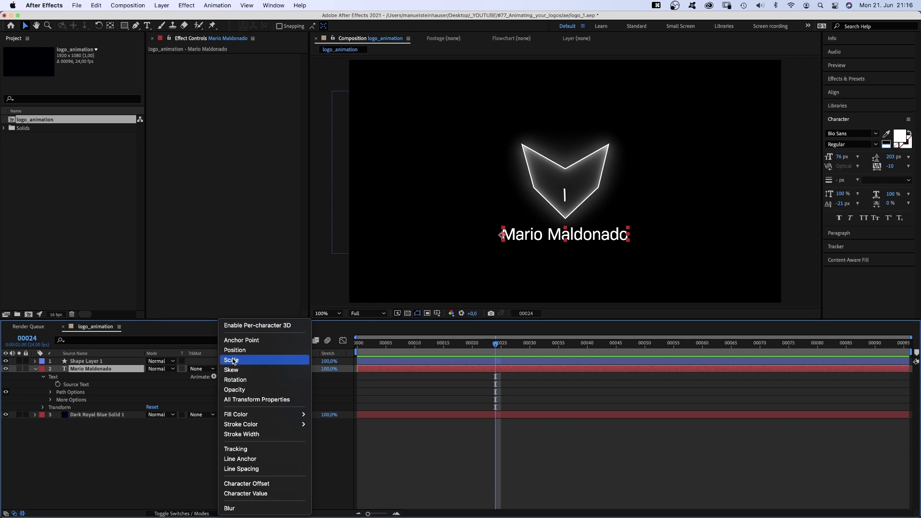
# - Add a text Position animator at Y -107, with eased Range Selector keyframes
pyautogui.click(234, 350)
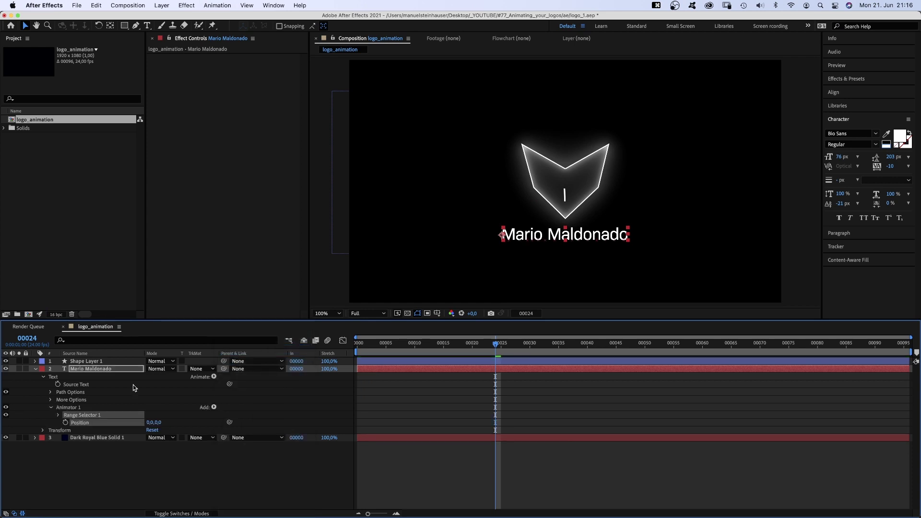
pyautogui.click(55, 416)
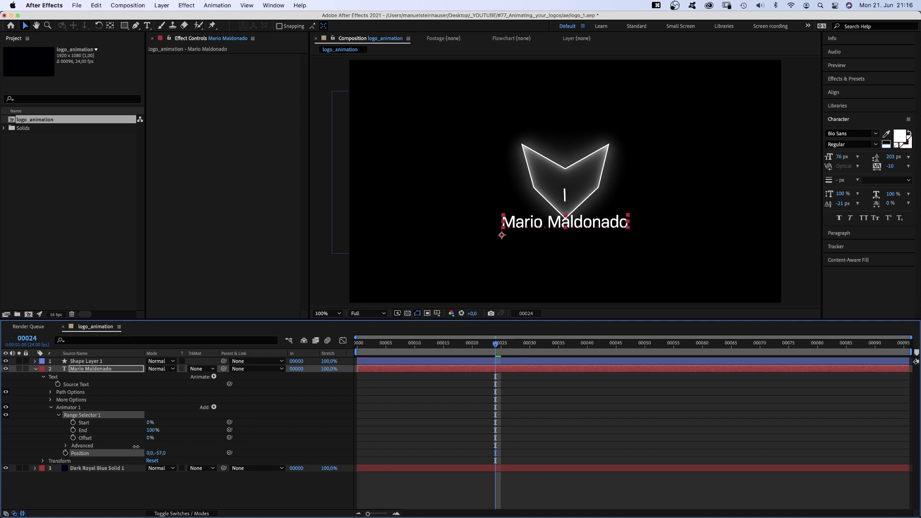
pyautogui.moveTo(135, 446); pyautogui.dragTo(120, 440)
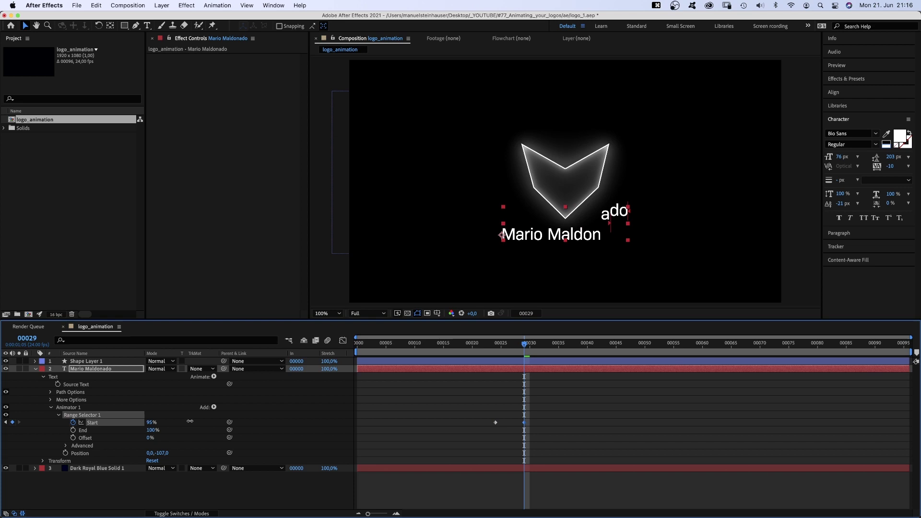
pyautogui.moveTo(530, 411); pyautogui.dragTo(489, 441)
pyautogui.click(343, 340)
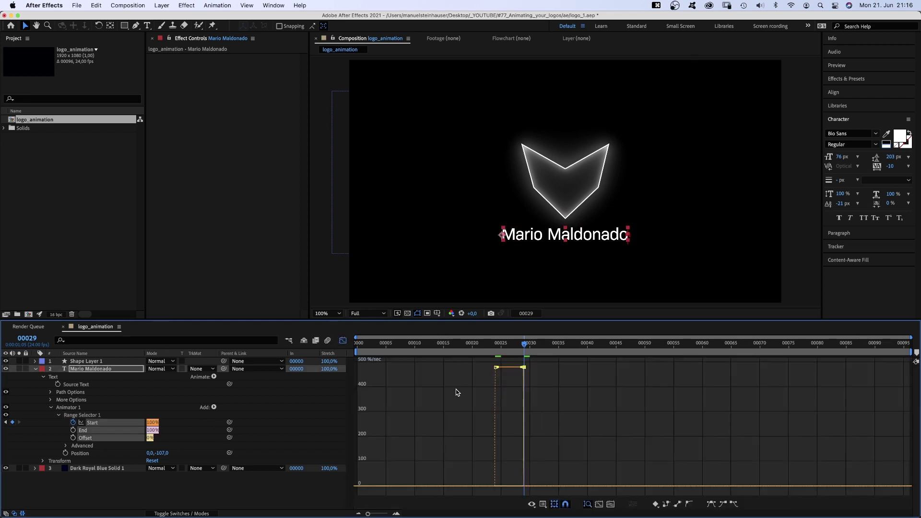
pyautogui.moveTo(523, 368); pyautogui.dragTo(425, 483)
pyautogui.press('space')
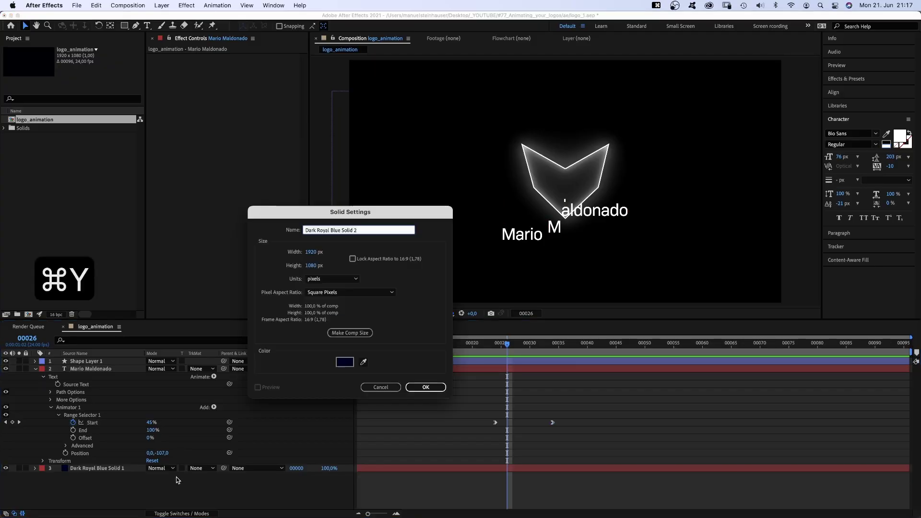
# - Create a white solid, move it over the top half, and rename it
pyautogui.click(344, 362)
pyautogui.moveTo(216, 310); pyautogui.dragTo(182, 268)
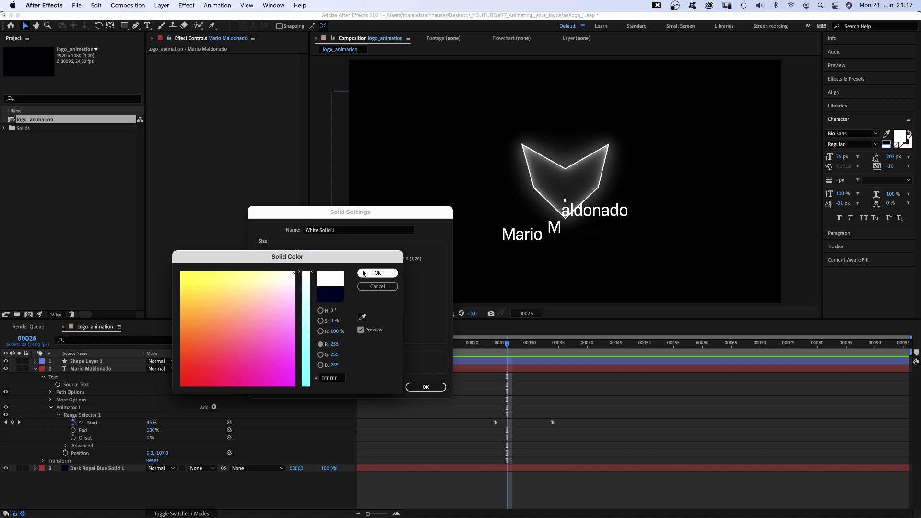
pyautogui.click(375, 272)
pyautogui.click(425, 388)
pyautogui.moveTo(560, 262); pyautogui.dragTo(565, 188)
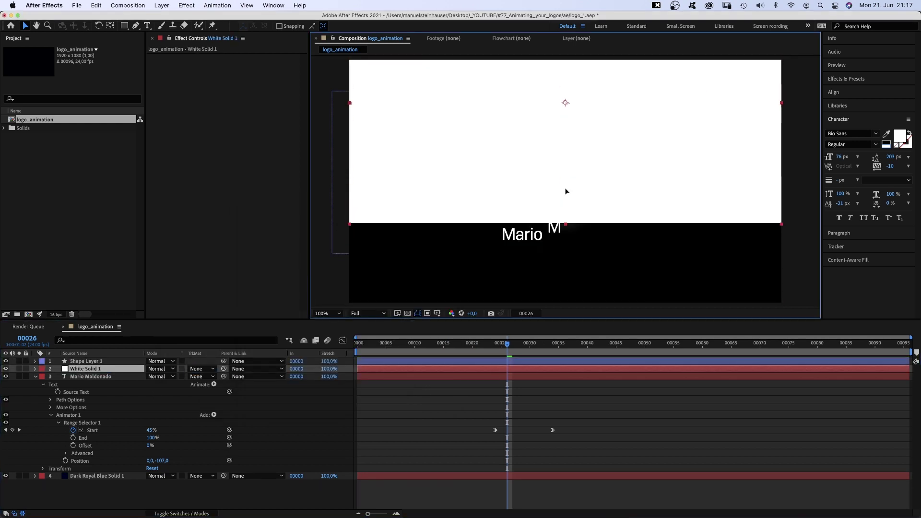
pyautogui.press('Return')
# - Make the white solid the text's inverted luma matte and move the reveal's end keyframe later
pyautogui.click(201, 376)
pyautogui.click(203, 430)
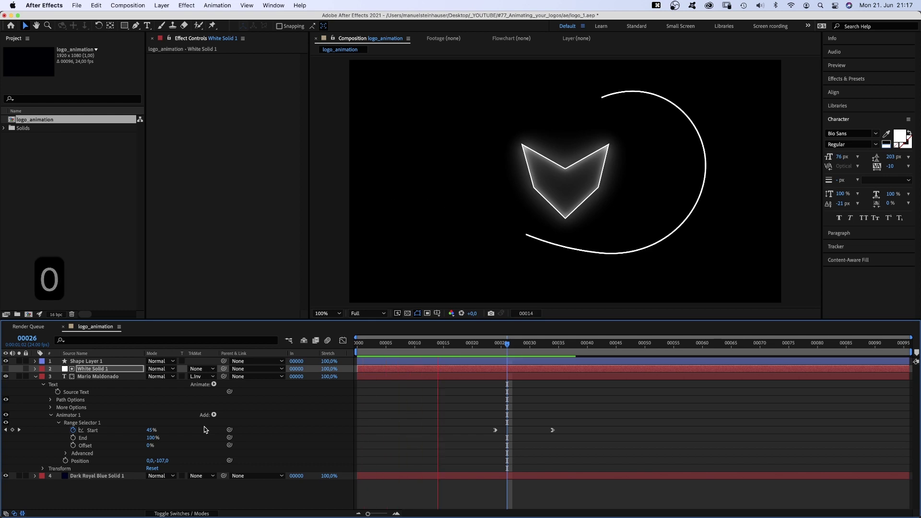
pyautogui.moveTo(552, 429); pyautogui.dragTo(616, 429)
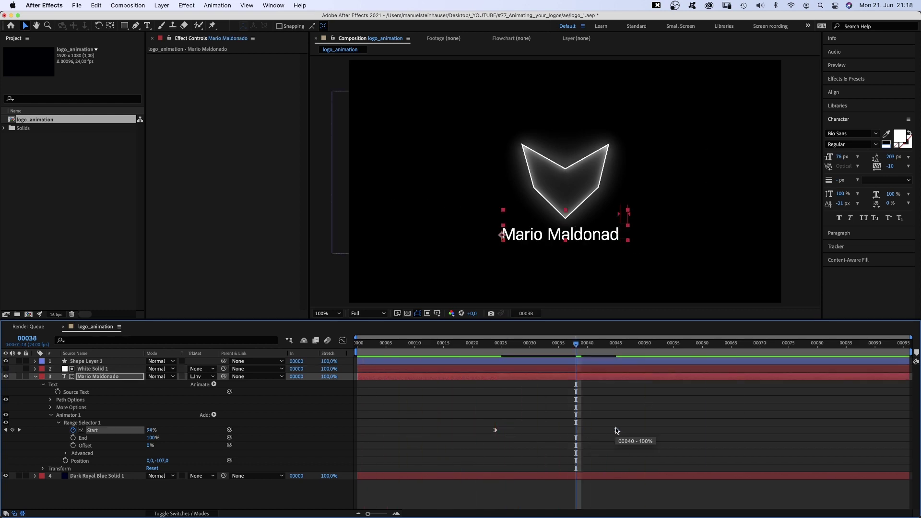
pyautogui.moveTo(477, 358); pyautogui.dragTo(611, 358)
pyautogui.hotkey('shift', 'F3')
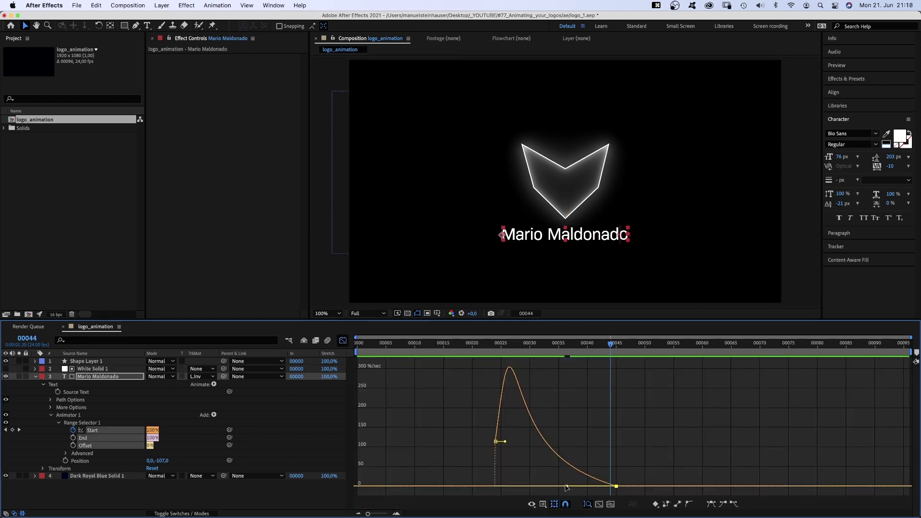
pyautogui.press('0')
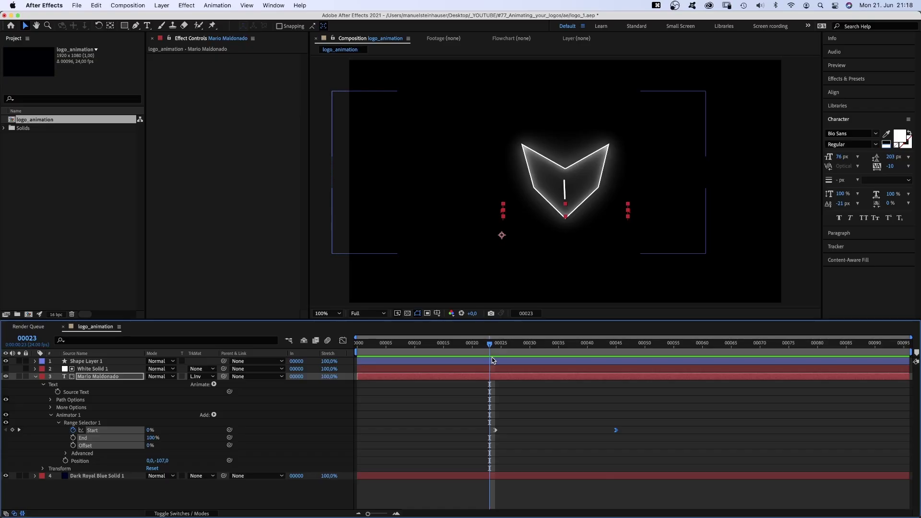
# - Collapse the text layer and rename the Dark Royal Blue Solid 1 layer
pyautogui.moveTo(487, 348); pyautogui.dragTo(360, 387)
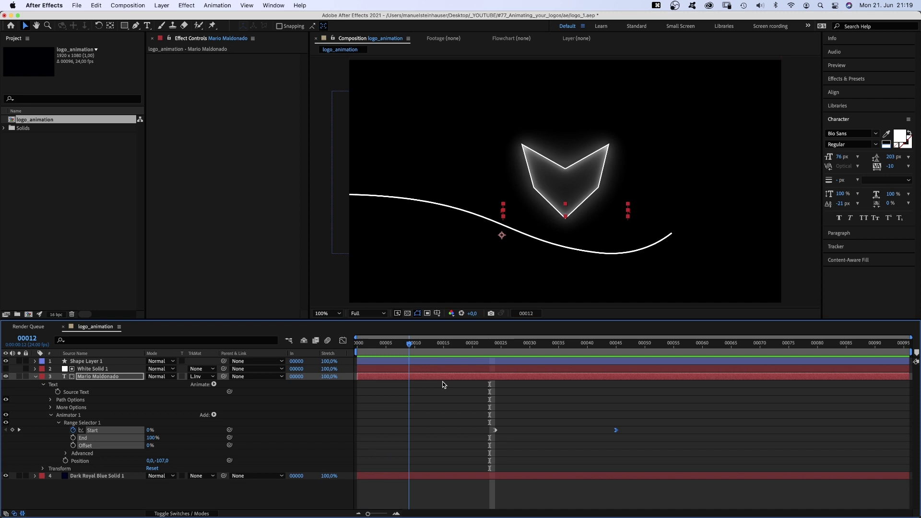
pyautogui.press('u')
pyautogui.click(86, 383)
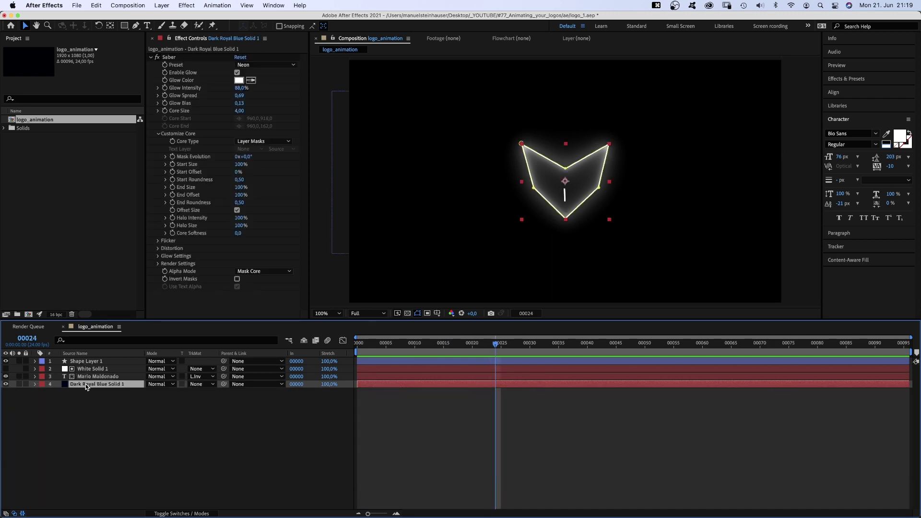
pyautogui.press('Return')
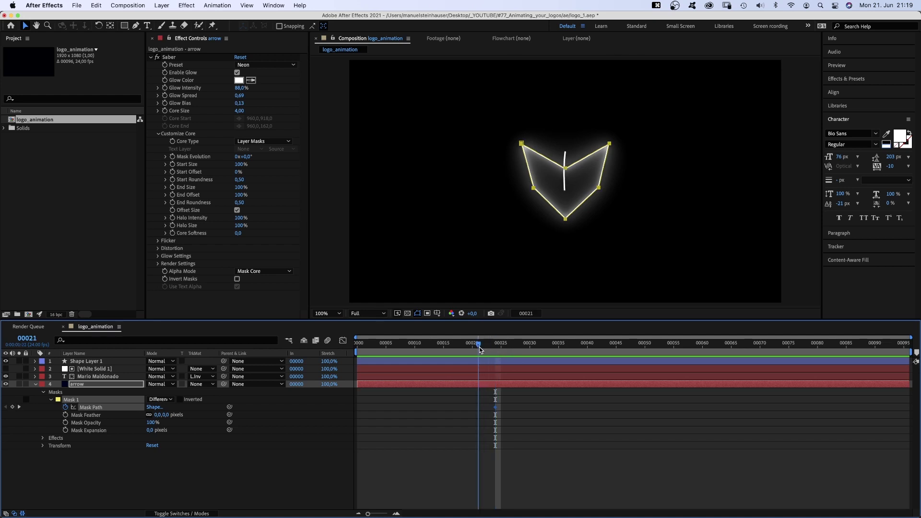
# - At frame 19, lift and rotate the arrow mask's upper and lower points
pyautogui.moveTo(472, 350); pyautogui.dragTo(468, 350)
pyautogui.click(635, 169)
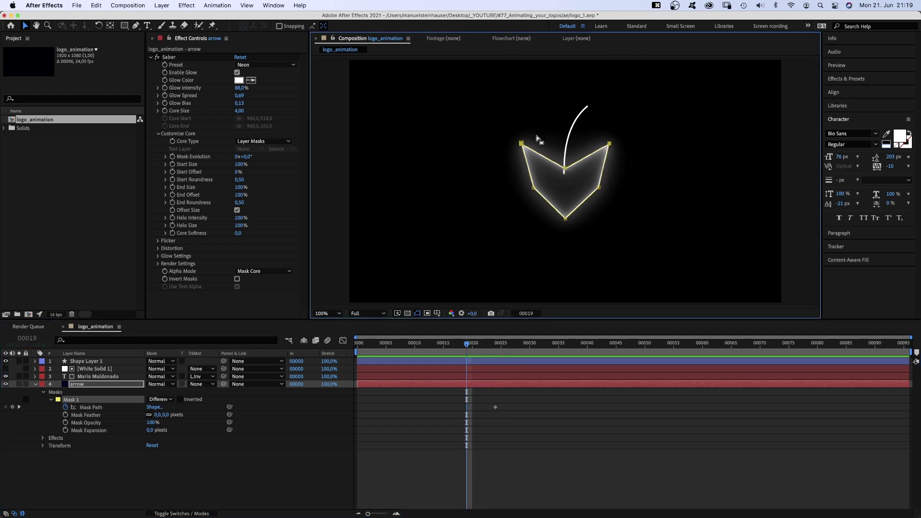
pyautogui.hotkey('ctrl', 't')
pyautogui.moveTo(537, 139); pyautogui.dragTo(506, 166)
pyautogui.press('Return')
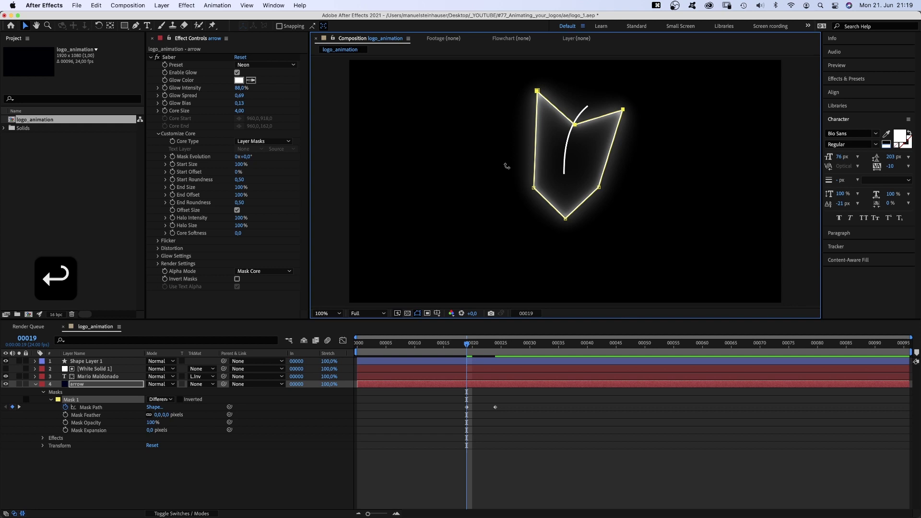
pyautogui.hotkey('ctrl', 't')
pyautogui.moveTo(566, 201); pyautogui.dragTo(565, 173)
pyautogui.press('Return')
# - Add curve handles to the mask's top-left and lower-right points, then preview
pyautogui.moveTo(545, 91); pyautogui.dragTo(551, 96)
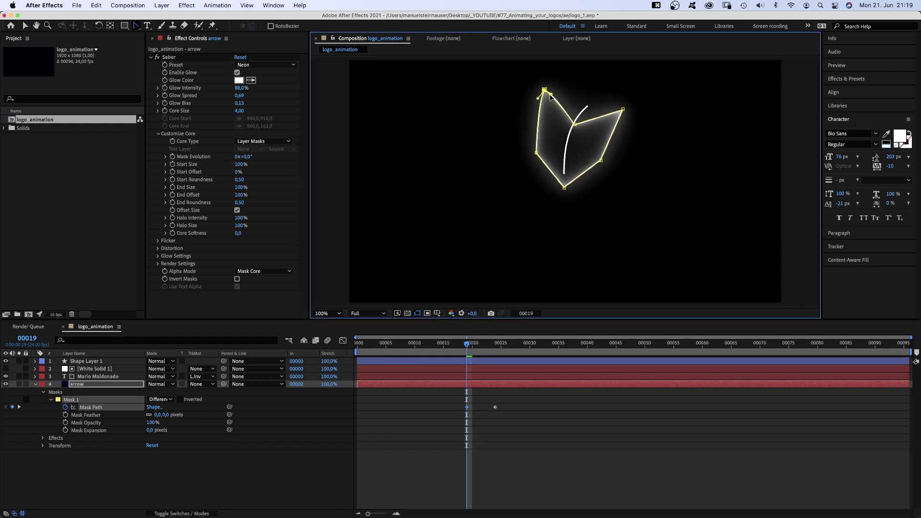
pyautogui.moveTo(601, 160); pyautogui.dragTo(623, 97)
pyautogui.press('k')
pyautogui.press('j')
pyautogui.press('v')
pyautogui.hotkey('ctrl', 't')
pyautogui.press('Return')
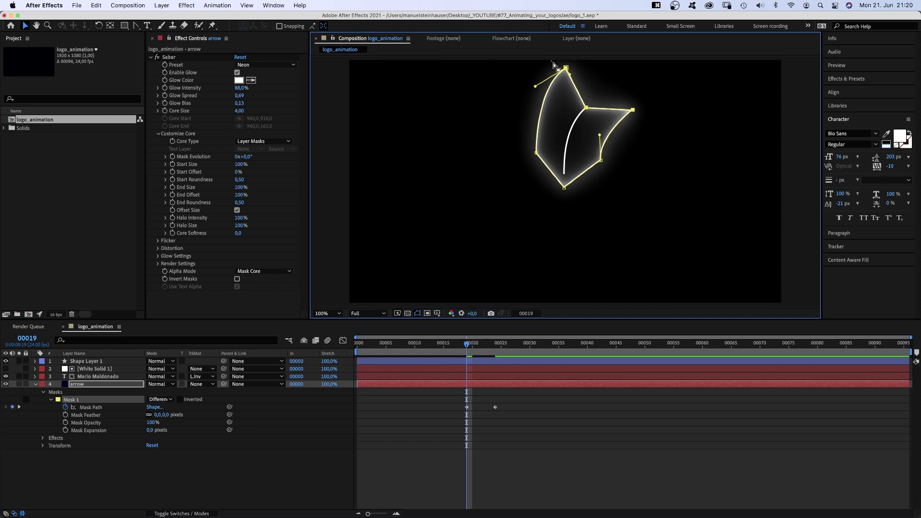
pyautogui.press('KP_0')
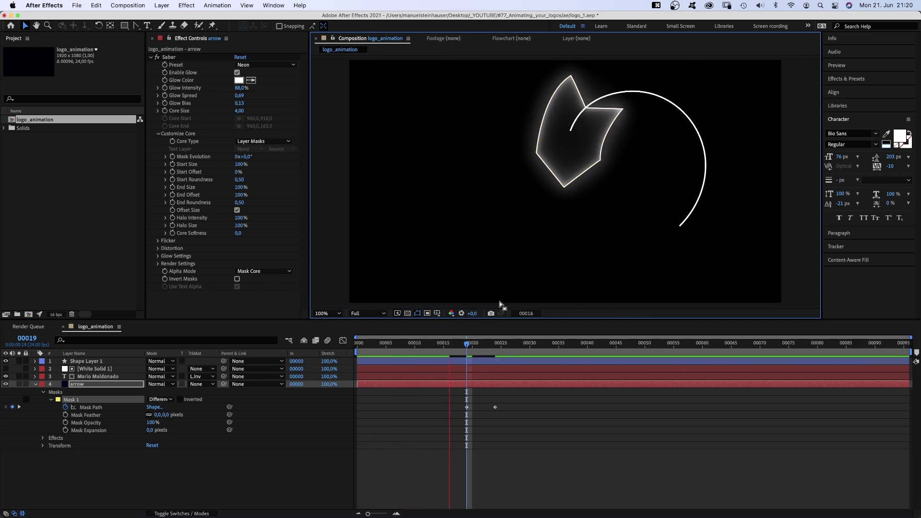
pyautogui.press('KP_0')
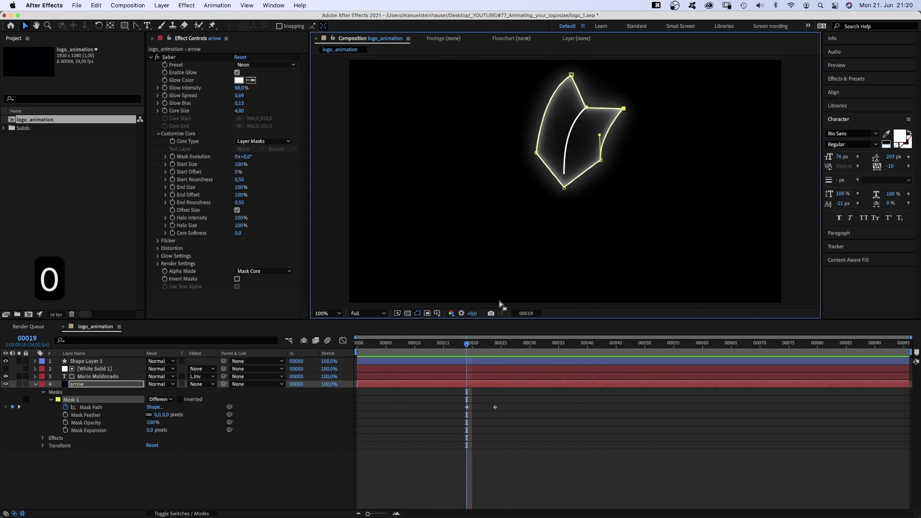
# - Bend the arrow mask into a curved outline by dragging its points and handles
pyautogui.moveTo(549, 146); pyautogui.dragTo(713, 103)
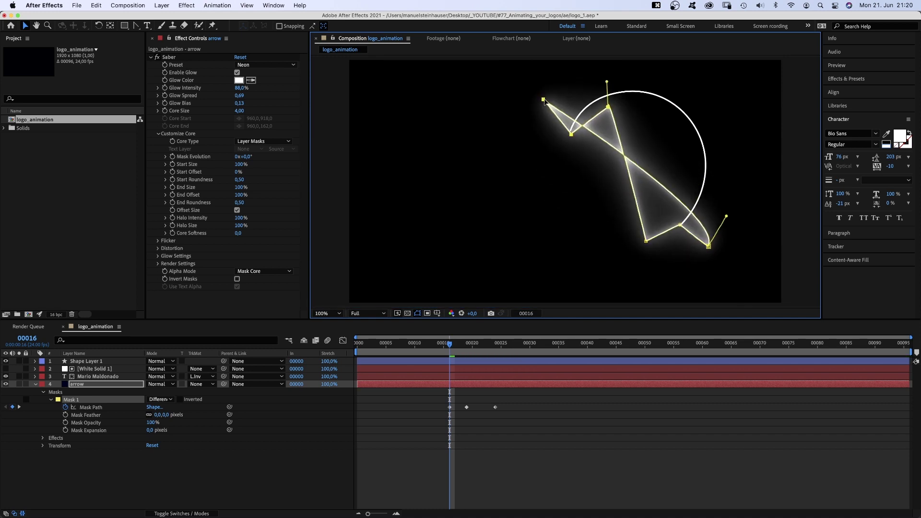
pyautogui.moveTo(588, 128); pyautogui.dragTo(595, 149)
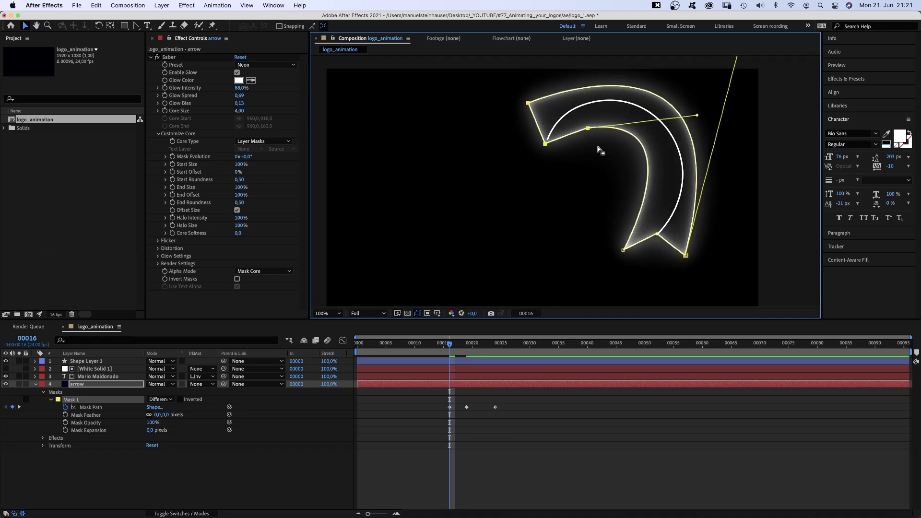
pyautogui.moveTo(717, 93); pyautogui.dragTo(699, 117)
pyautogui.moveTo(597, 212); pyautogui.dragTo(638, 274)
pyautogui.click(137, 26)
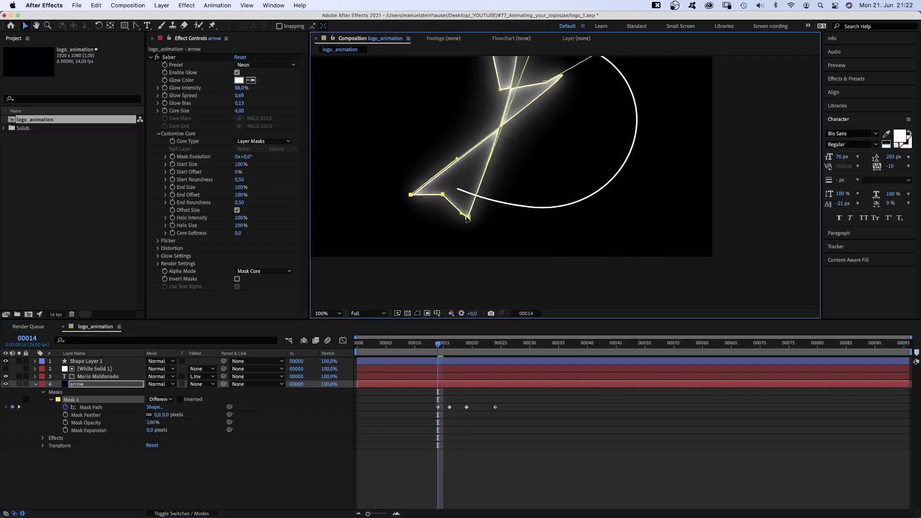
# - Rotate the whole arrow mask to follow the arc and smooth its curve handles
pyautogui.press('super+t')
pyautogui.moveTo(467, 218); pyautogui.dragTo(673, 217)
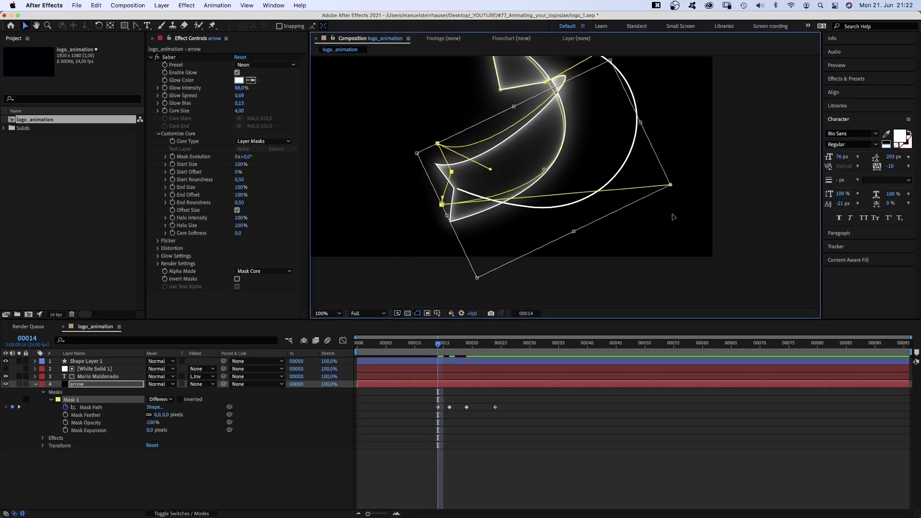
pyautogui.press('Return')
pyautogui.scroll(3, 486, 95)
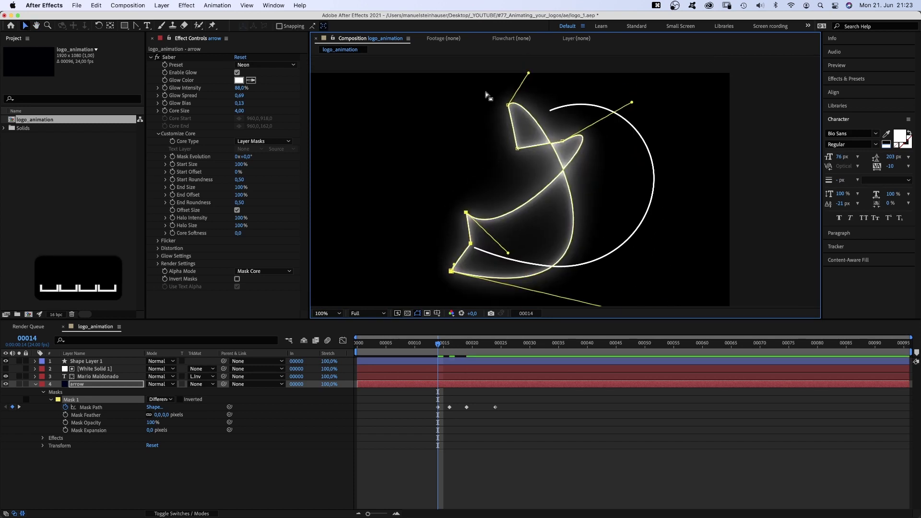
pyautogui.scroll(3, 604, 108)
pyautogui.press('super+t')
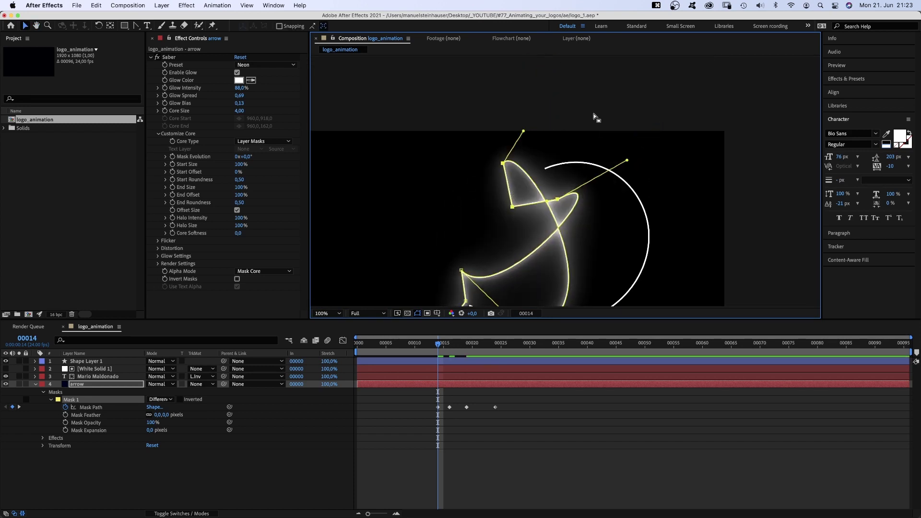
pyautogui.press('super+t')
pyautogui.moveTo(646, 148); pyautogui.dragTo(626, 180)
pyautogui.press('Return')
pyautogui.moveTo(590, 113)
pyautogui.mouseDown()
pyautogui.moveTo(753, 173)
pyautogui.moveTo(792, 78)
pyautogui.moveTo(760, 71)
pyautogui.moveTo(588, 168)
pyautogui.moveTo(724, 269)
pyautogui.mouseUp()
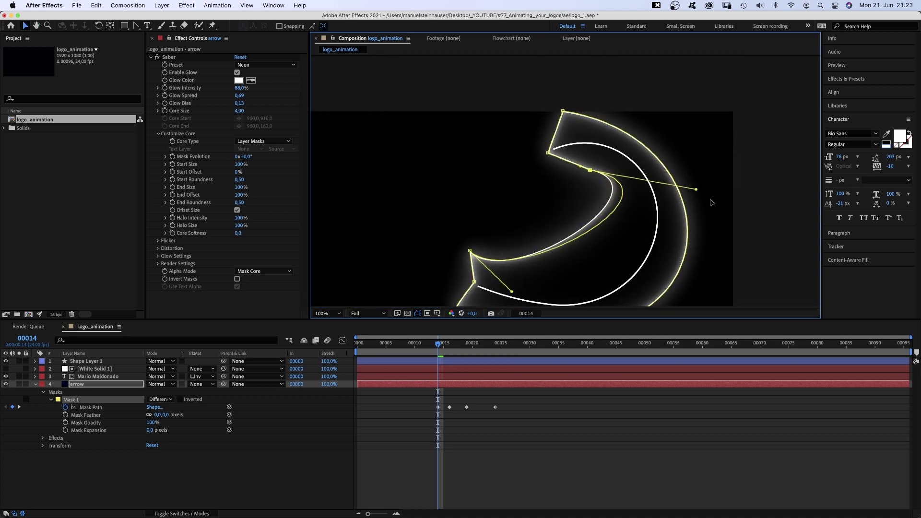
pyautogui.moveTo(511, 292)
pyautogui.mouseDown()
pyautogui.moveTo(581, 310)
pyautogui.moveTo(580, 270)
pyautogui.mouseUp()
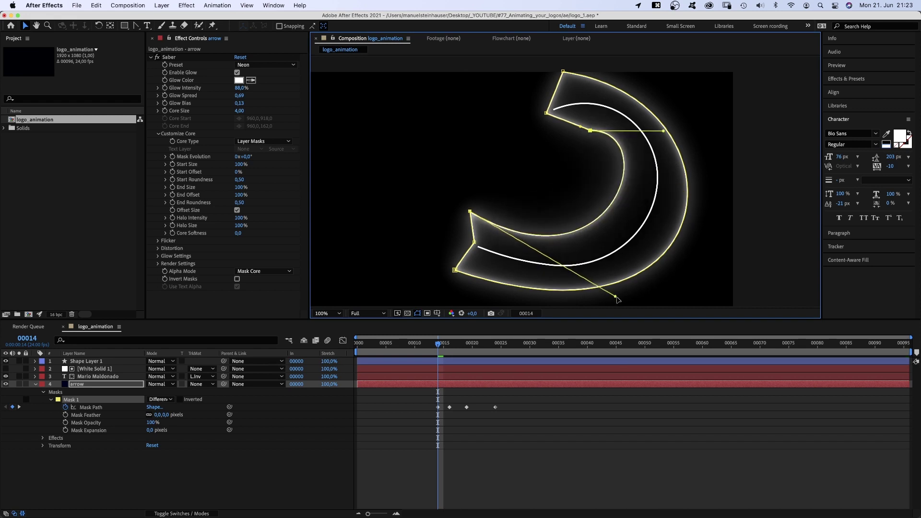
pyautogui.moveTo(617, 299); pyautogui.dragTo(679, 289)
# - Around frames 17–18, reshape the arrow mask and rotate its top end
pyautogui.moveTo(440, 342); pyautogui.dragTo(454, 339)
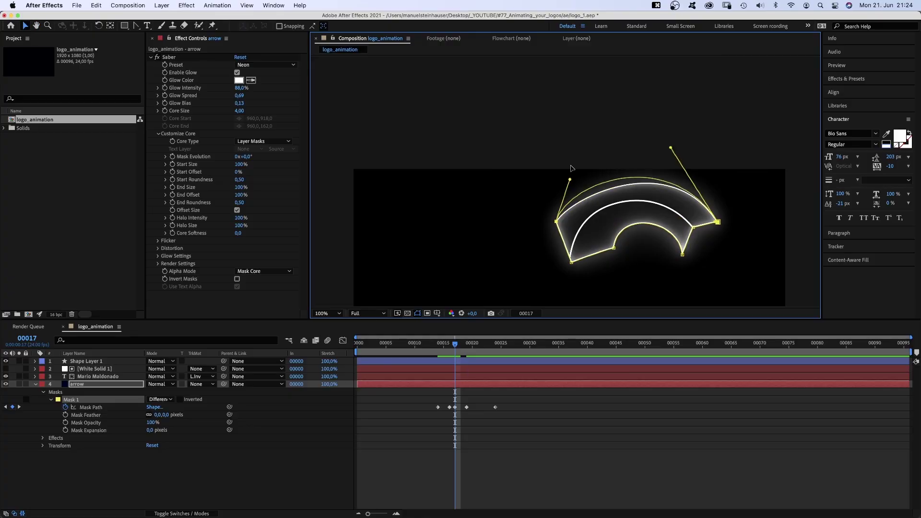
pyautogui.press('pagedown')
pyautogui.moveTo(717, 222); pyautogui.dragTo(640, 181)
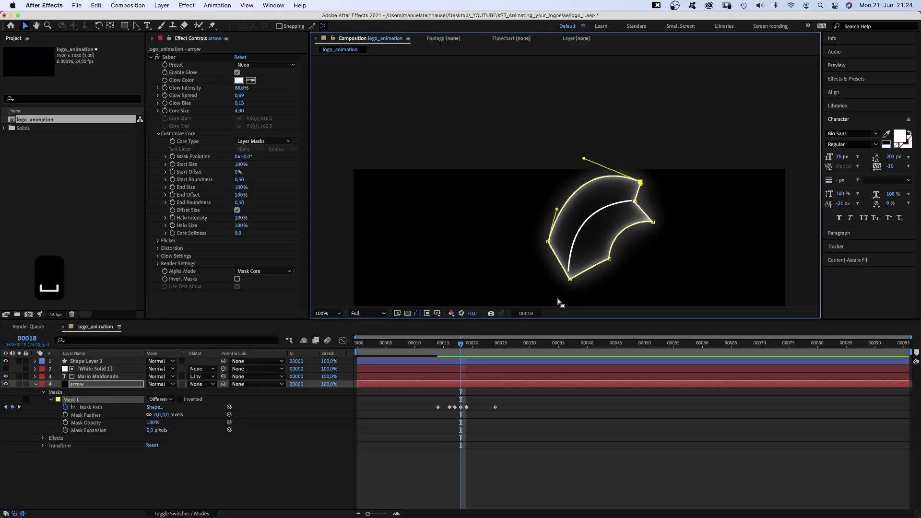
pyautogui.press('pageup')
pyautogui.press('pageup')
pyautogui.press('pageup')
pyautogui.press('pageup')
pyautogui.press('pageup')
pyautogui.press('pageup')
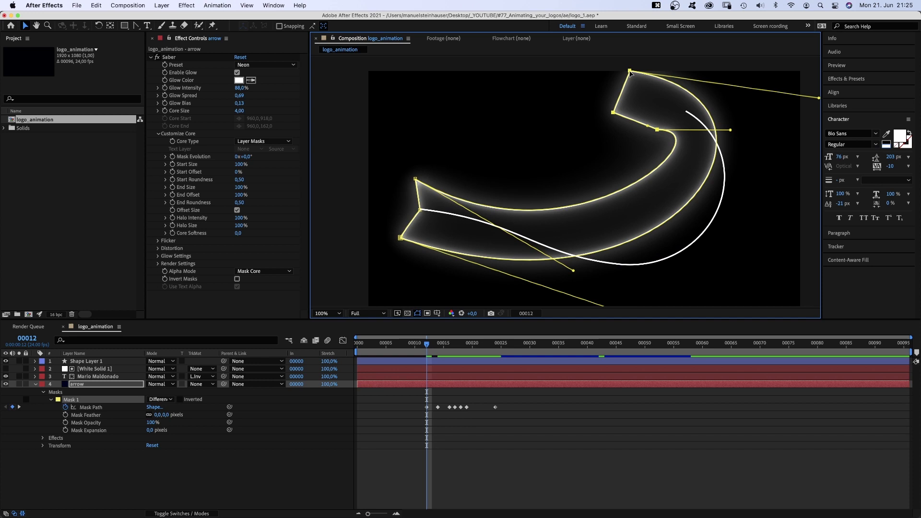
pyautogui.doubleClick(630, 72)
pyautogui.moveTo(631, 72); pyautogui.dragTo(590, 130)
pyautogui.scroll(3, 591, 130)
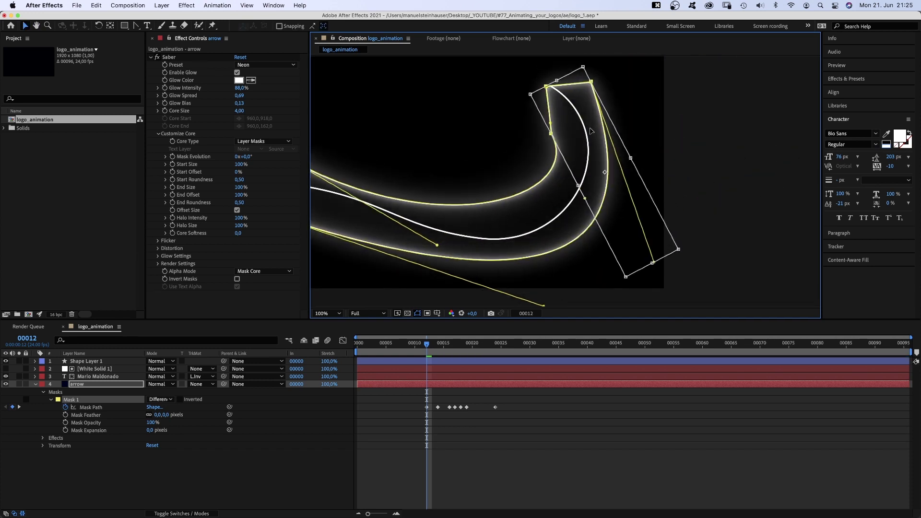
pyautogui.hscroll(-5, 590, 131)
pyautogui.click(657, 129)
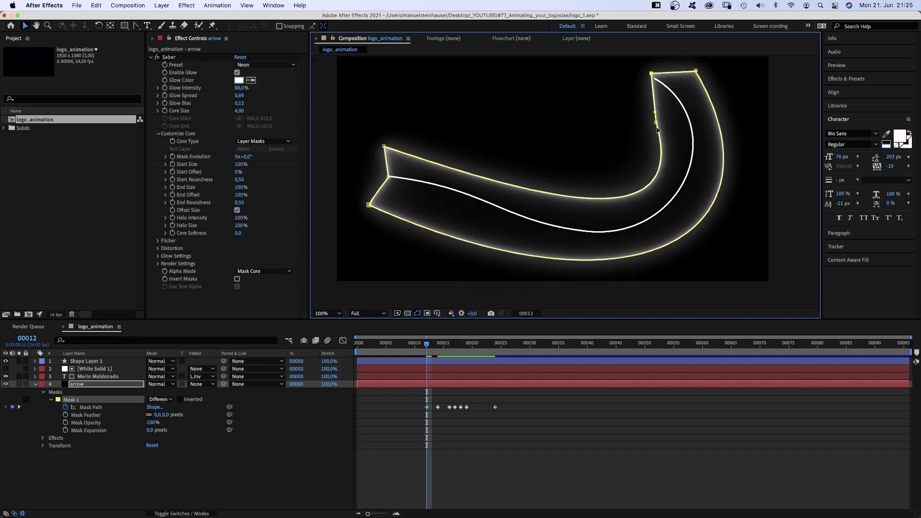
pyautogui.scroll(-2, 471, 243)
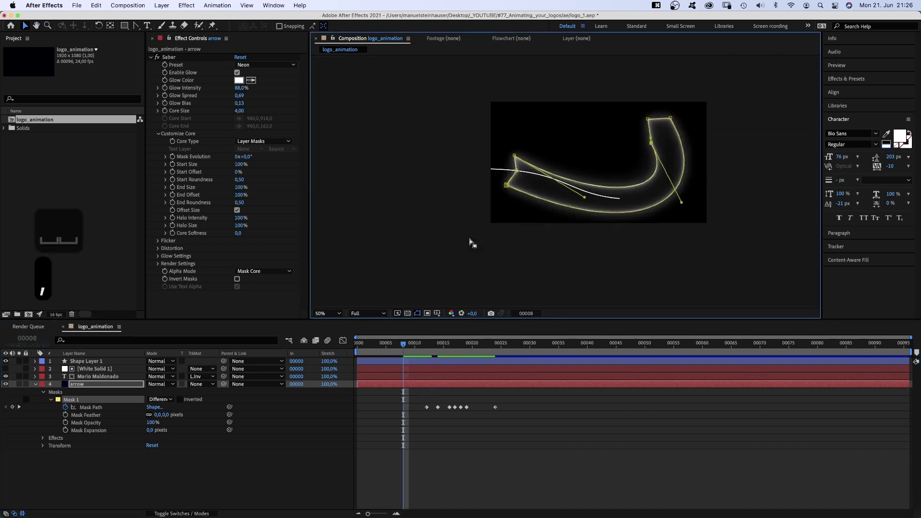
# - At frame 8, rotate the arrow tip downward, then select outline points at earlier frames
pyautogui.press('pageup')
pyautogui.press('pageup')
pyautogui.press('pageup')
pyautogui.press('super+t')
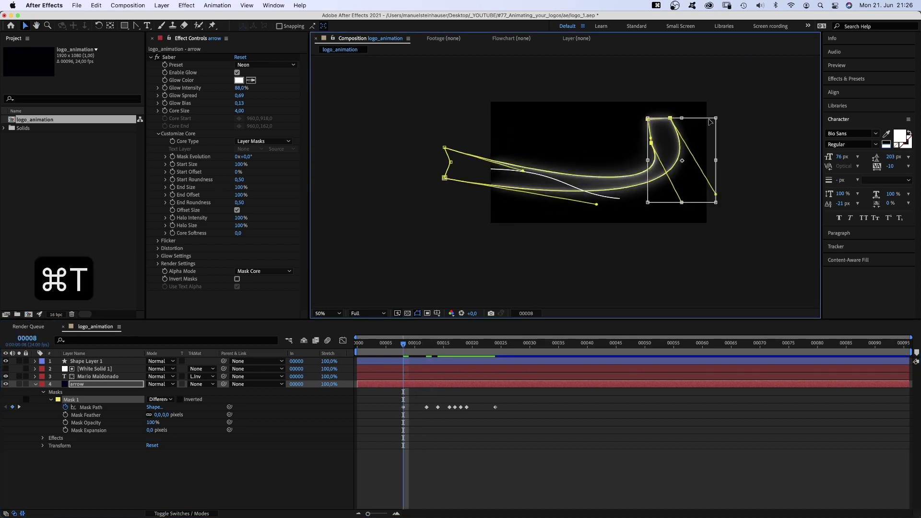
pyautogui.moveTo(704, 170); pyautogui.dragTo(605, 194)
pyautogui.press('Return')
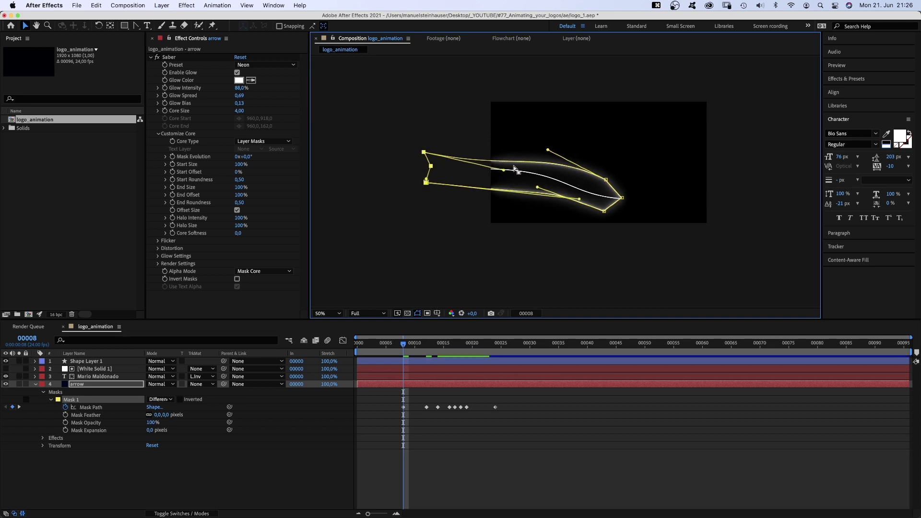
pyautogui.press('pageup')
pyautogui.press('pageup')
pyautogui.press('pageup')
pyautogui.press('Return')
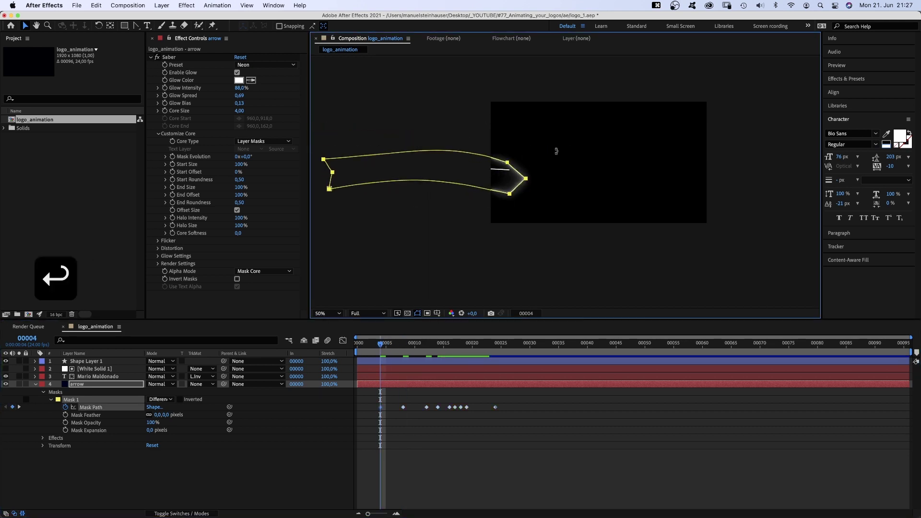
pyautogui.moveTo(464, 120)
pyautogui.mouseDown()
pyautogui.moveTo(563, 267)
pyautogui.moveTo(427, 181)
pyautogui.mouseUp()
pyautogui.press('pageup')
pyautogui.press('pageup')
pyautogui.press('pageup')
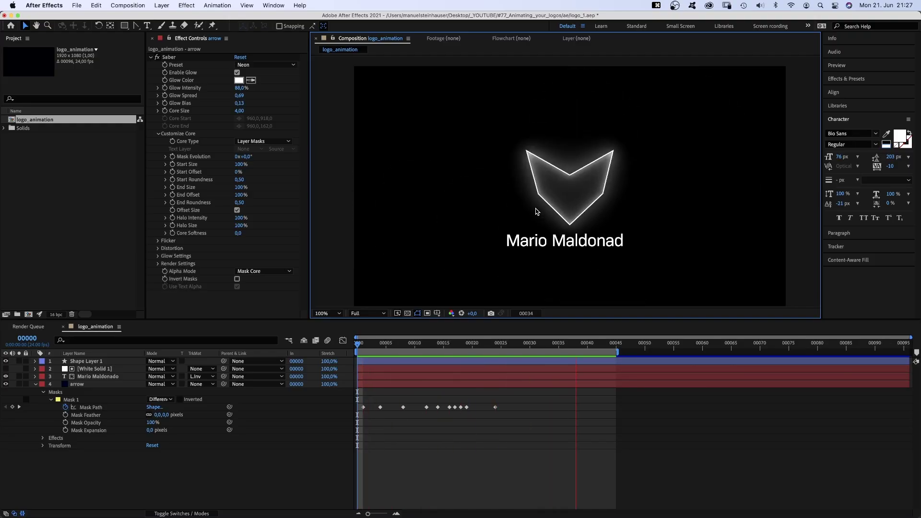
pyautogui.press('space')
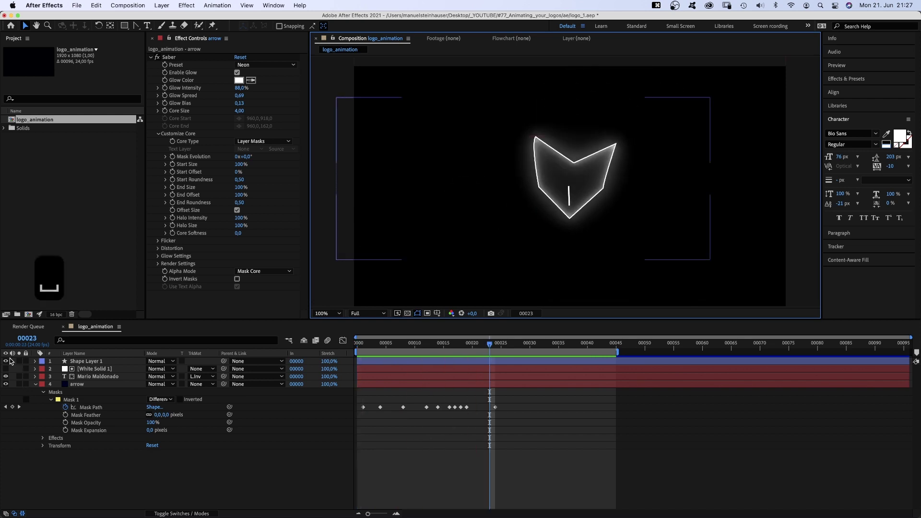
pyautogui.click(4, 362)
pyautogui.press('0')
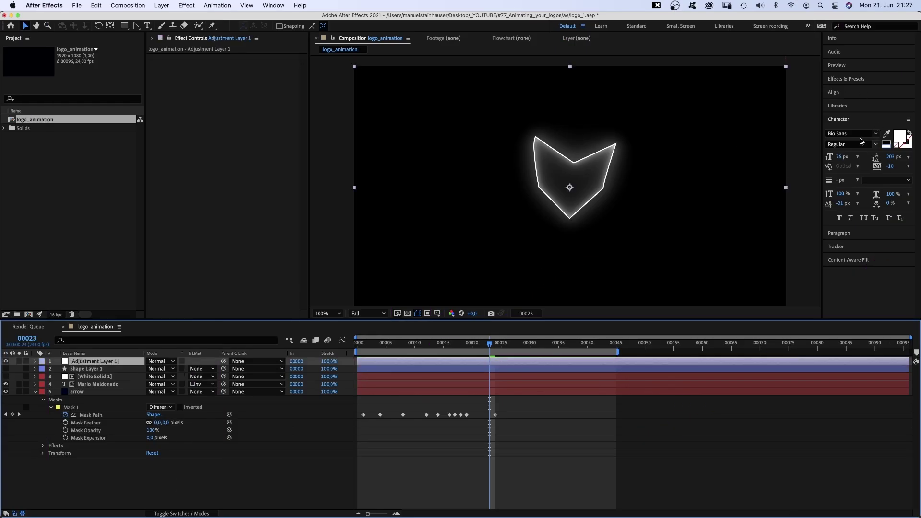
# - Apply Posterize Time to the adjustment layer and preview the choppier 12 fps animation
pyautogui.click(852, 80)
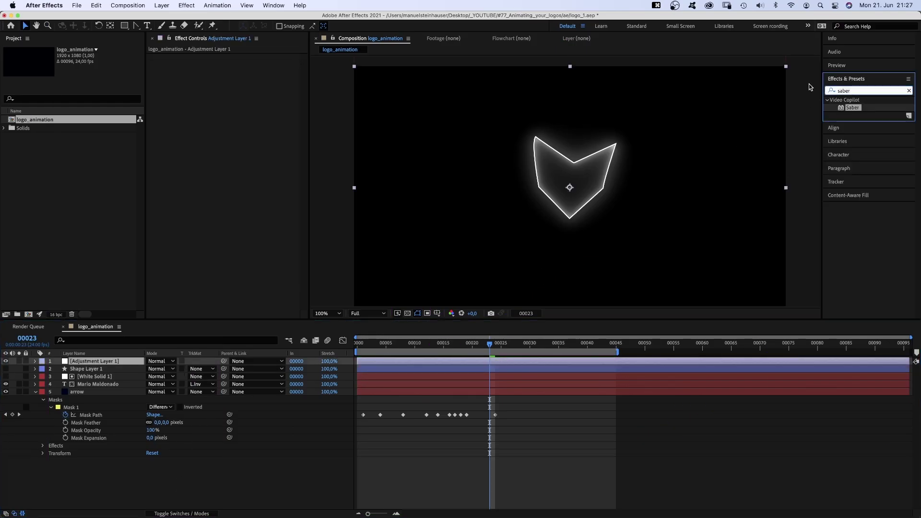
pyautogui.write('posterize')
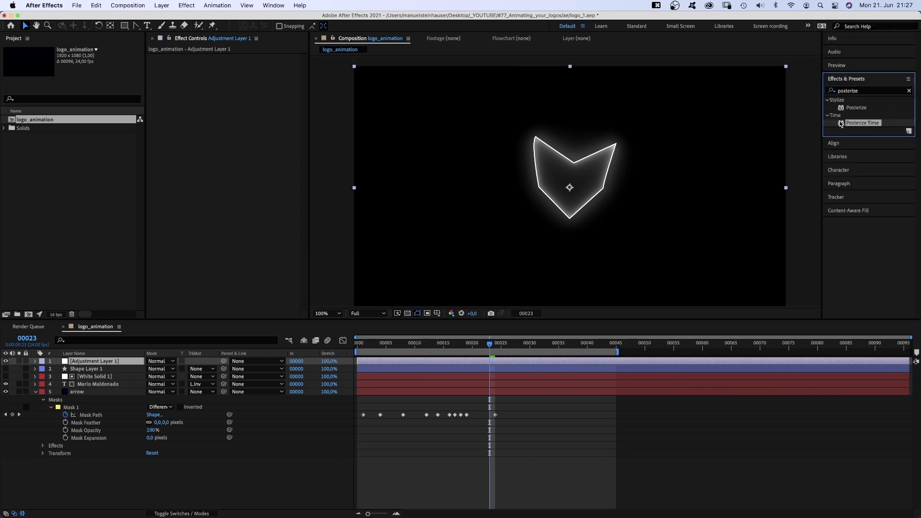
pyautogui.moveTo(839, 126); pyautogui.dragTo(181, 107)
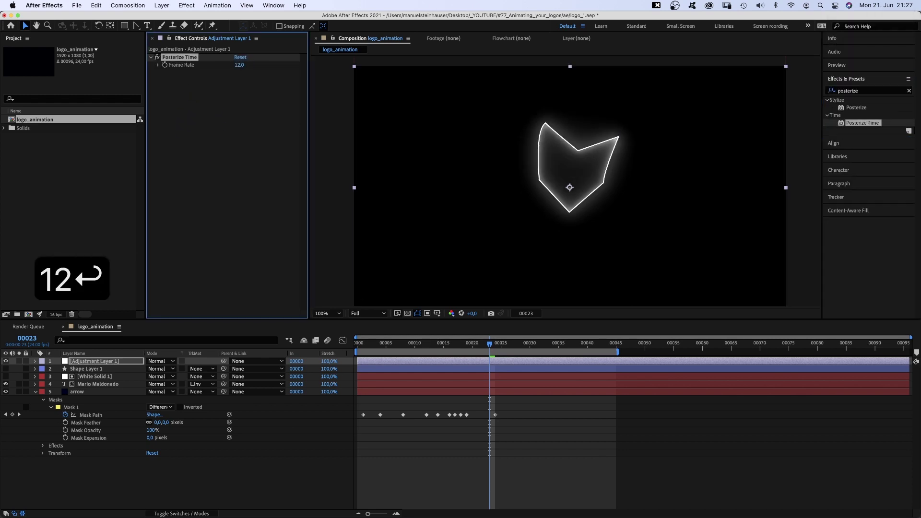
pyautogui.press('space')
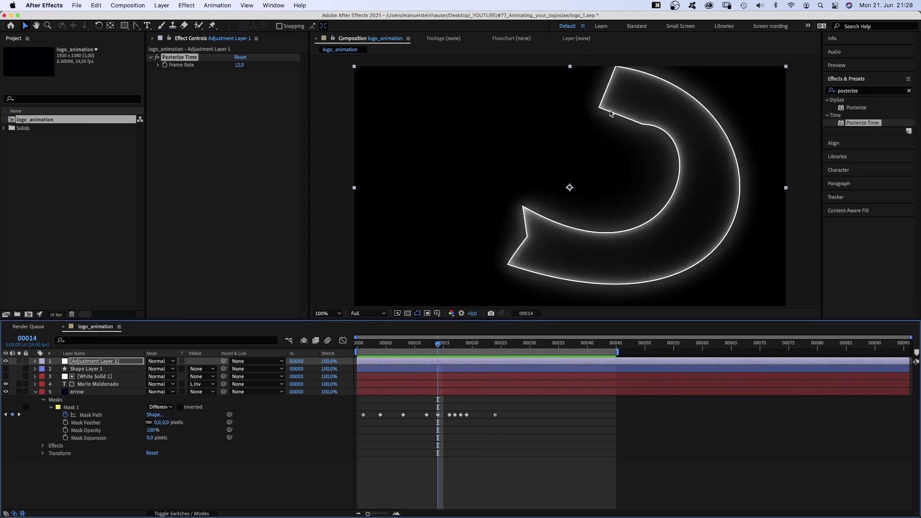
pyautogui.click(437, 416)
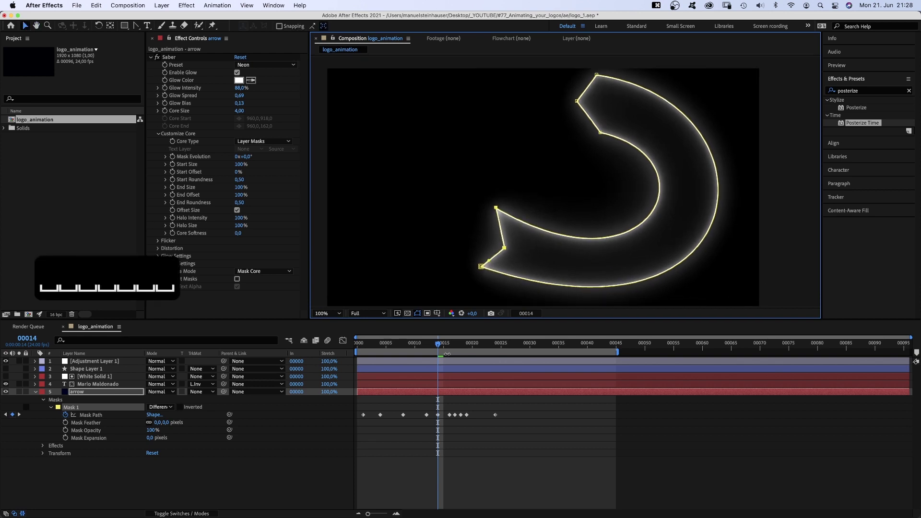
# - Adjust the arrow mask between frames 16 and 24, then replay the morph from the start
pyautogui.click(128, 27)
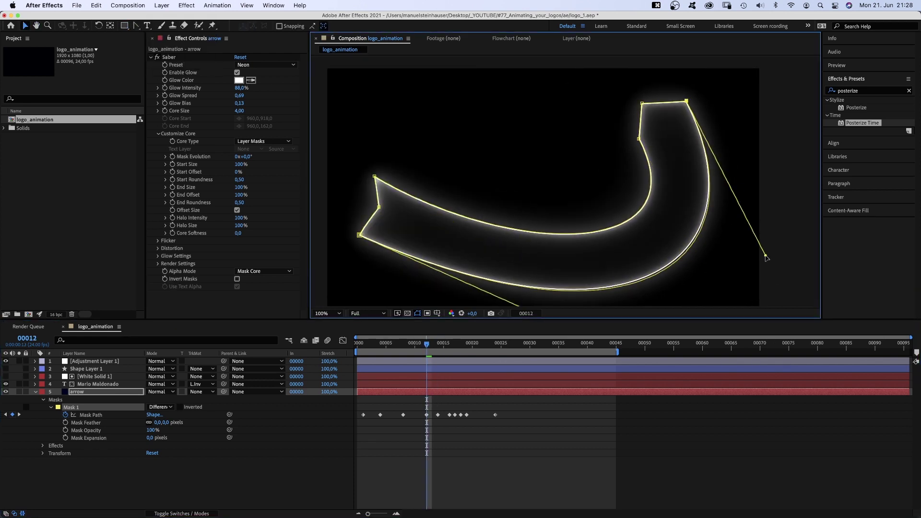
pyautogui.moveTo(642, 148); pyautogui.dragTo(655, 142)
pyautogui.moveTo(428, 343); pyautogui.dragTo(456, 339)
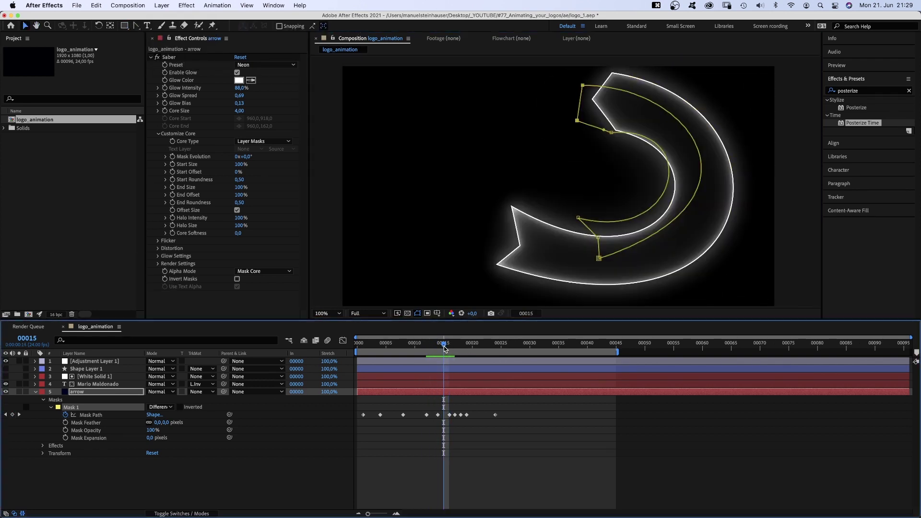
pyautogui.click(676, 231)
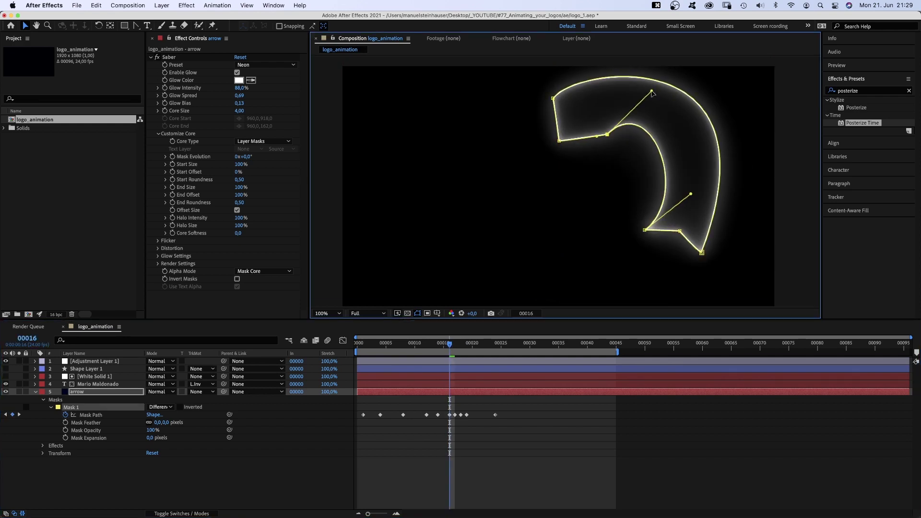
pyautogui.press('space')
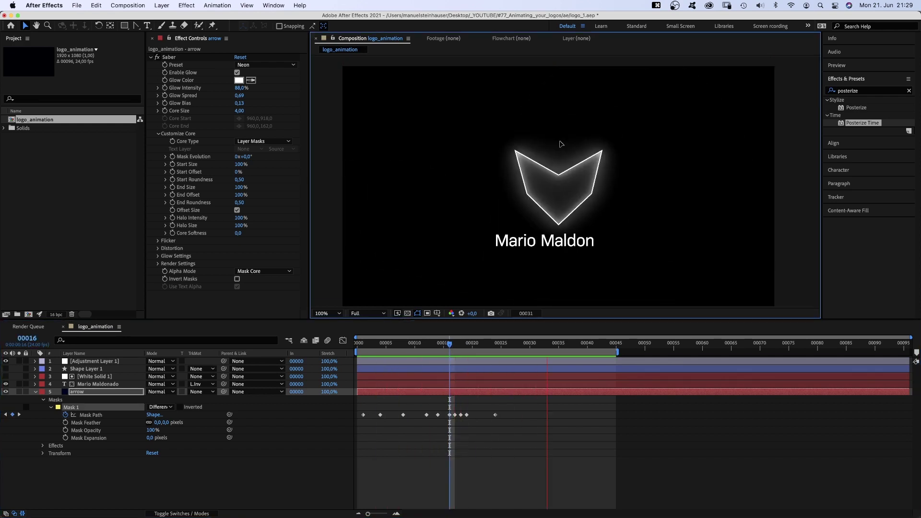
pyautogui.press('space')
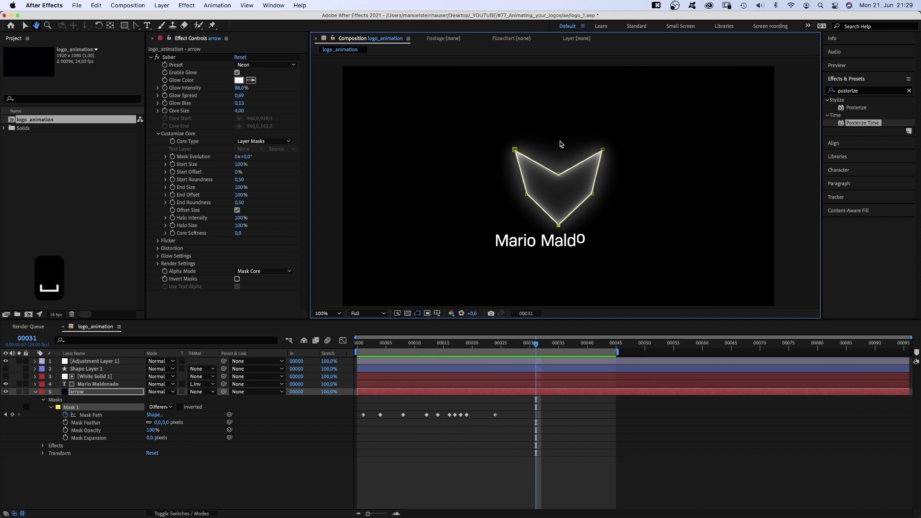
pyautogui.moveTo(484, 343); pyautogui.dragTo(495, 346)
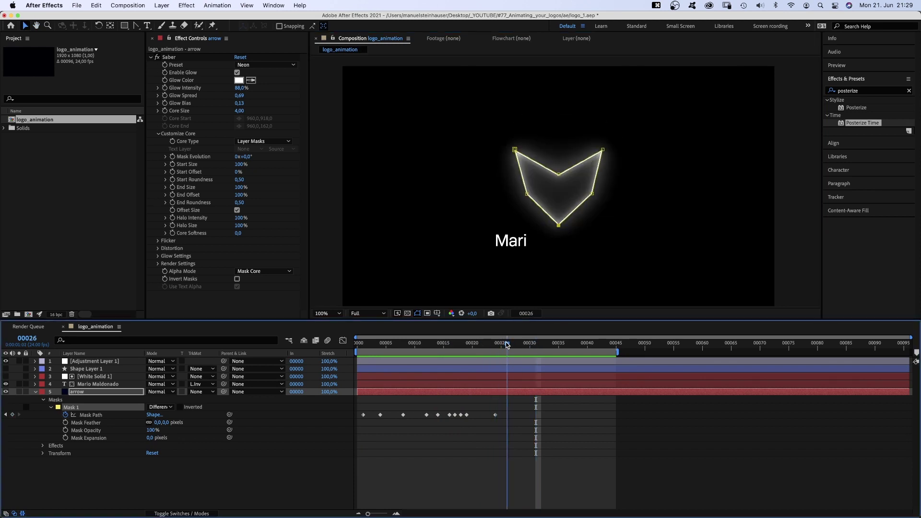
pyautogui.click(600, 163)
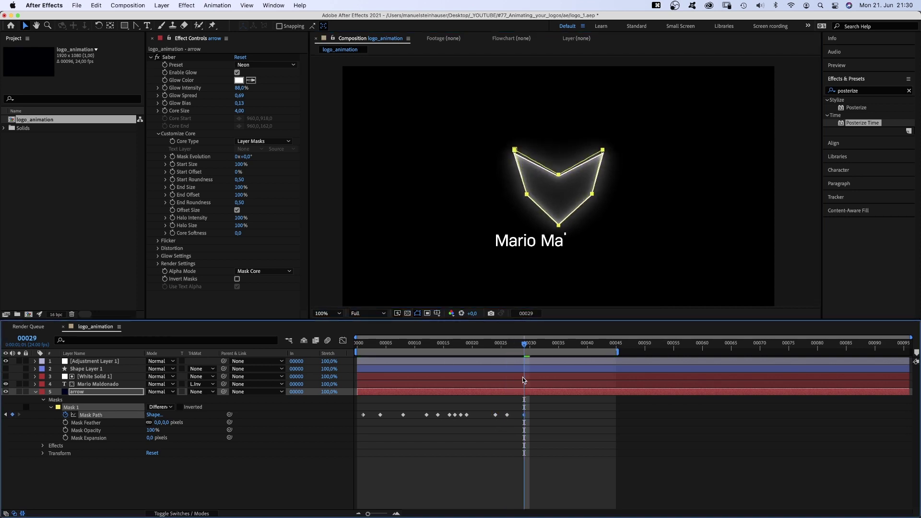
pyautogui.press('KP_0')
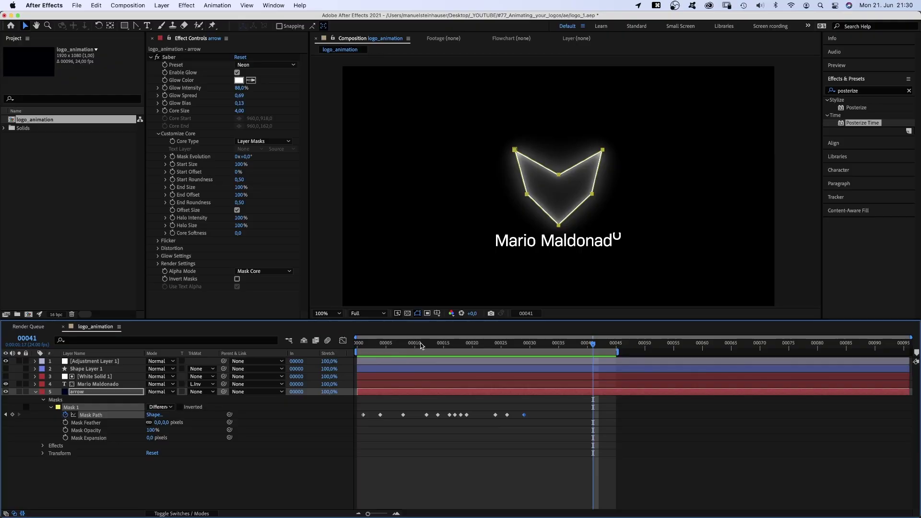
# - Delete the text's Animator 1 and keyframe Position sliding it up at frames 24–29
pyautogui.click(102, 385)
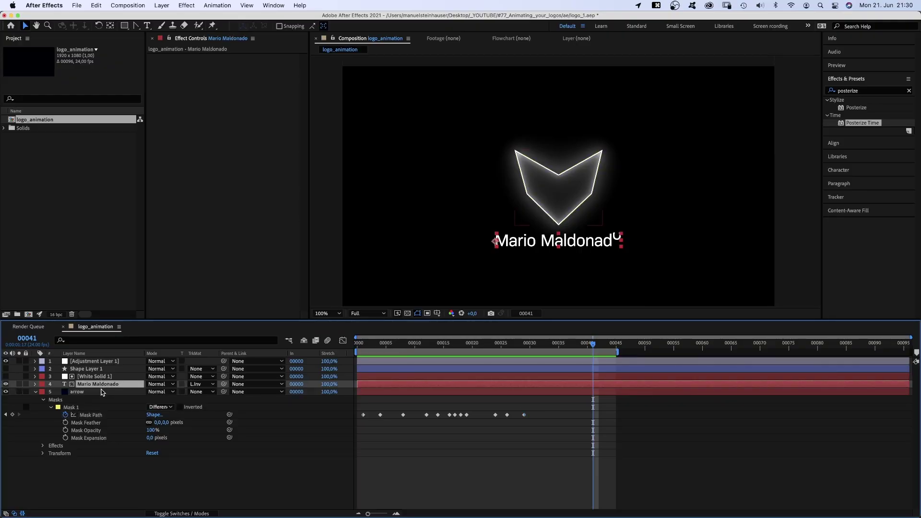
pyautogui.click(34, 384)
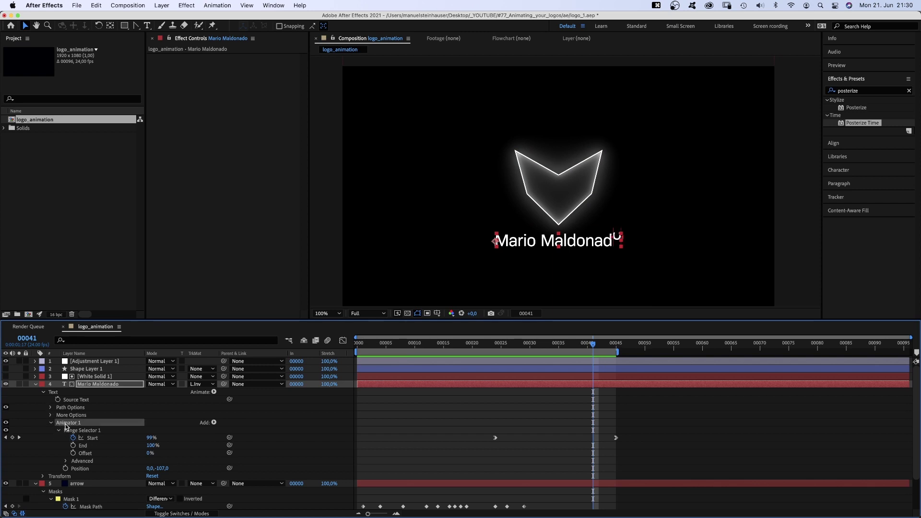
pyautogui.press('BackSpace')
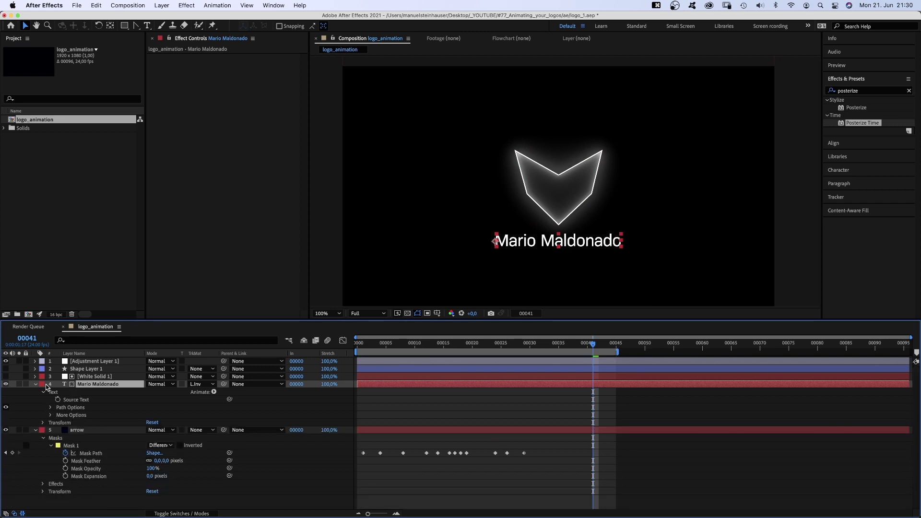
pyautogui.press('u')
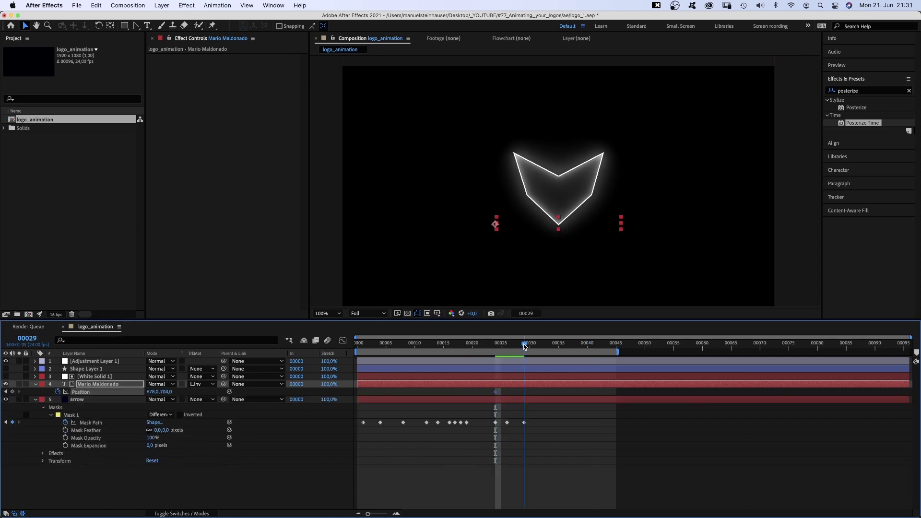
pyautogui.moveTo(164, 391); pyautogui.dragTo(144, 394)
pyautogui.press('j')
pyautogui.press('KP_0')
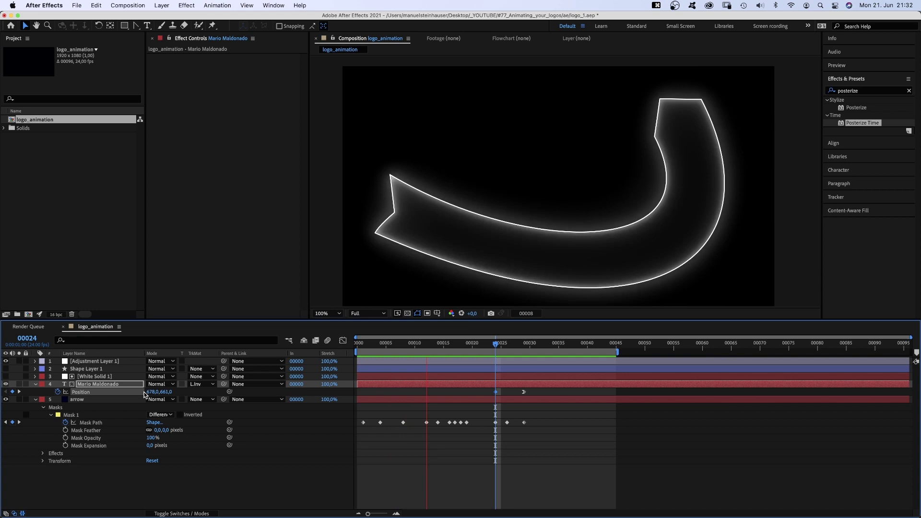
# - Create a white solid and move it to the bottom of the layer stack
pyautogui.press('super+y')
pyautogui.click(344, 362)
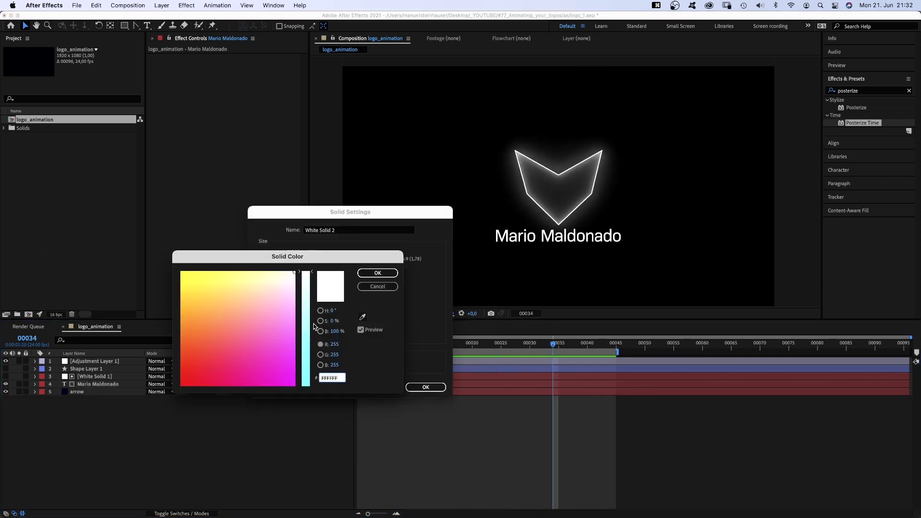
pyautogui.click(377, 272)
pyautogui.click(422, 387)
pyautogui.moveTo(82, 361); pyautogui.dragTo(84, 415)
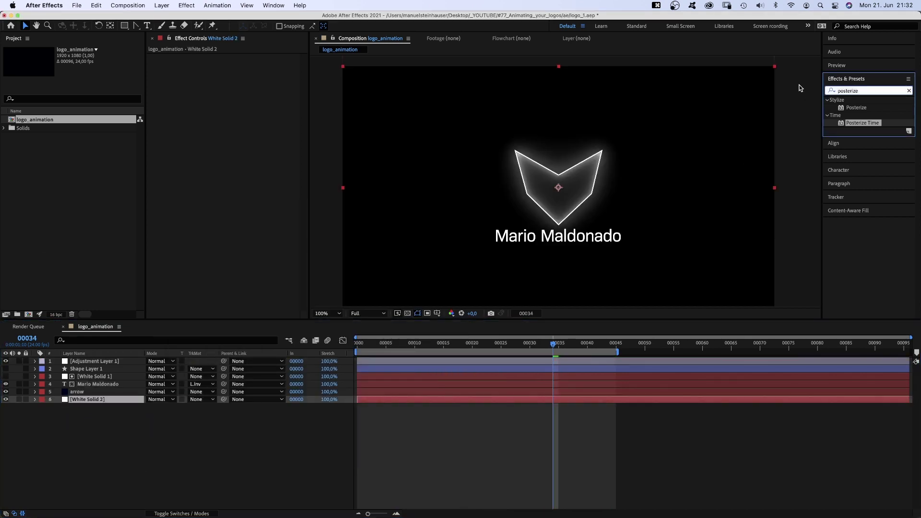
# - Apply Gradient Ramp to the white solid with a dark blue start colour
pyautogui.click(864, 91)
pyautogui.write('gradient')
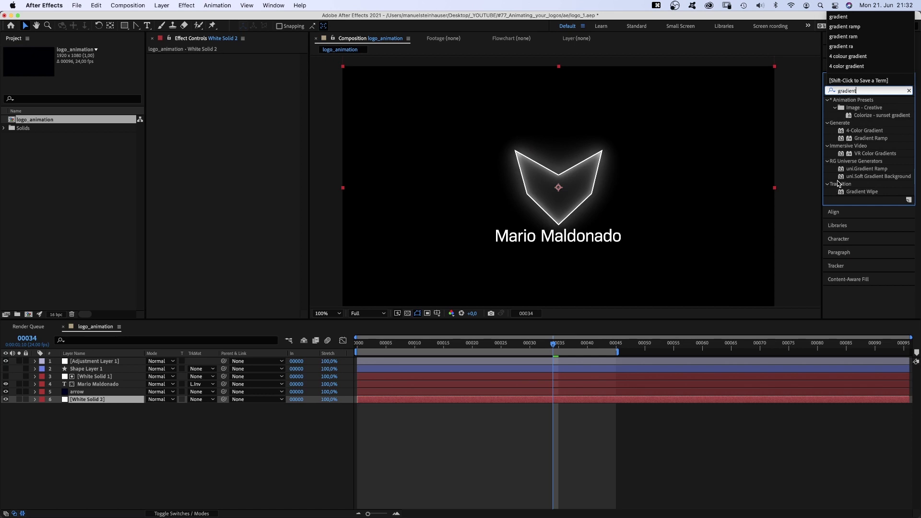
pyautogui.moveTo(871, 138); pyautogui.dragTo(186, 144)
pyautogui.click(239, 72)
pyautogui.click(301, 346)
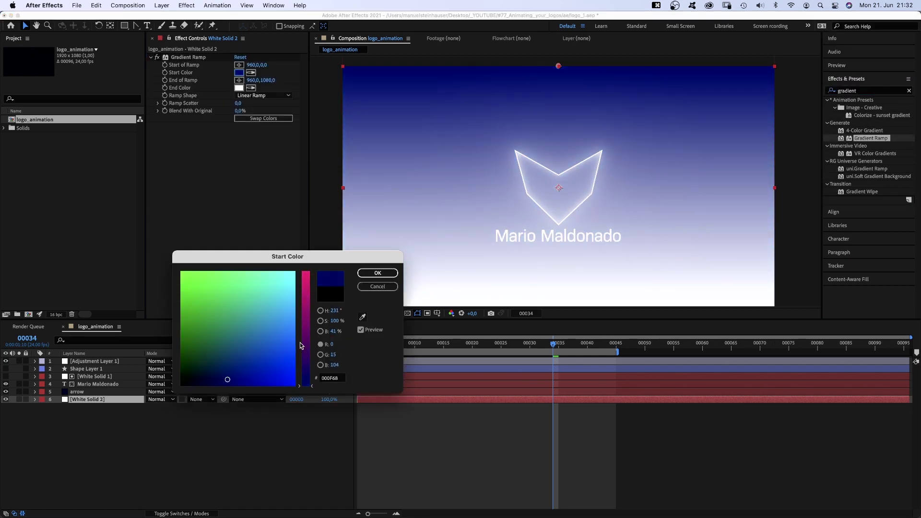
pyautogui.click(206, 376)
# - Set the gradient's end colour to near-black and preview the logo over it
pyautogui.click(377, 272)
pyautogui.click(239, 88)
pyautogui.click(205, 382)
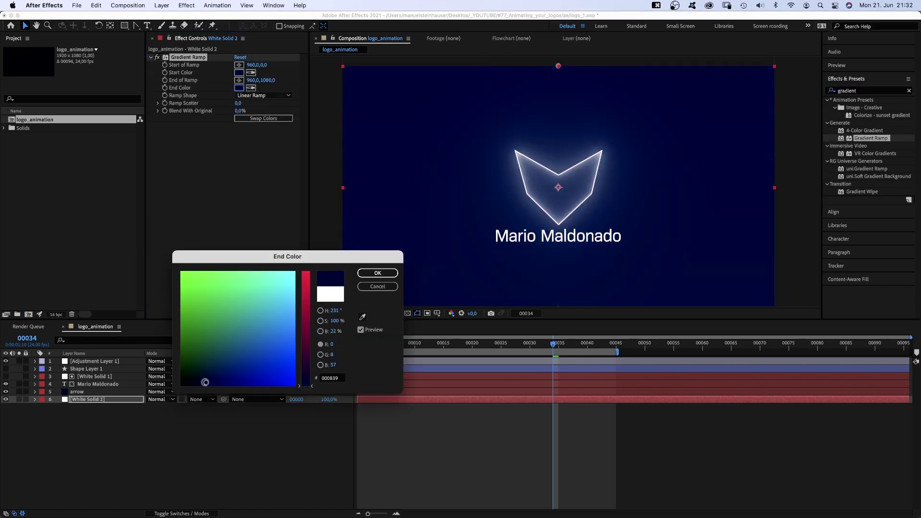
pyautogui.moveTo(205, 382); pyautogui.dragTo(180, 395)
pyautogui.click(378, 274)
pyautogui.press('0')
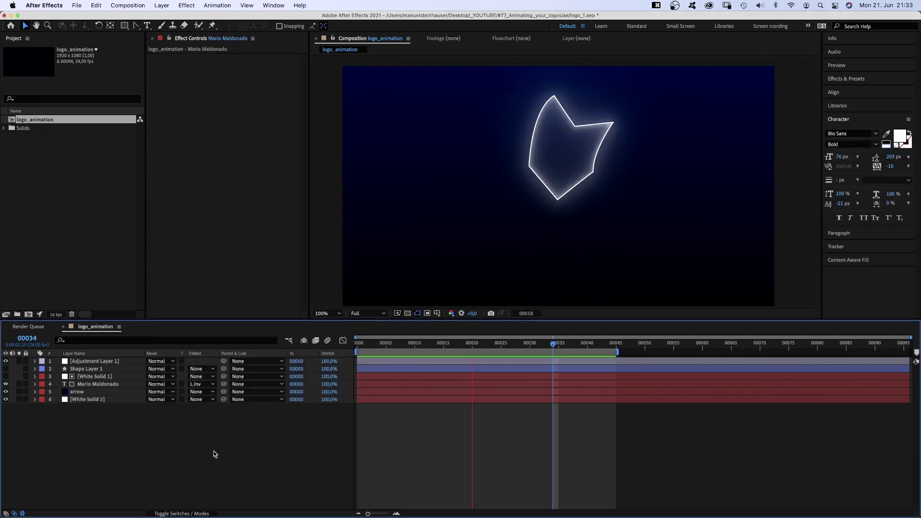
pyautogui.moveTo(499, 349)
pyautogui.mouseDown()
pyautogui.moveTo(521, 345)
pyautogui.moveTo(417, 353)
pyautogui.mouseUp()
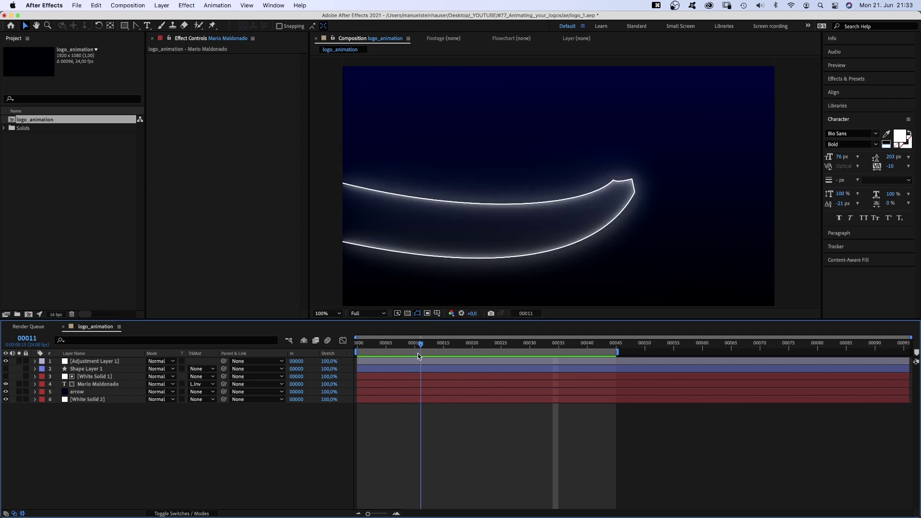
# - Curve the arrow's Mask 1 with Bezier handles on its left corner and right tip
pyautogui.click(421, 392)
pyautogui.press('m')
pyautogui.moveTo(448, 214); pyautogui.dragTo(432, 209)
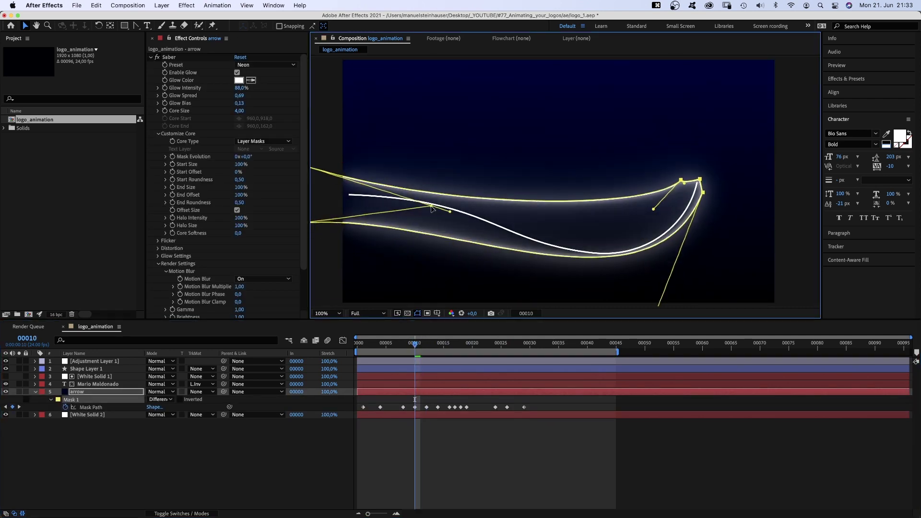
pyautogui.scroll(-3, 431, 208)
pyautogui.hscroll(-2, 431, 208)
pyautogui.moveTo(714, 139); pyautogui.dragTo(703, 295)
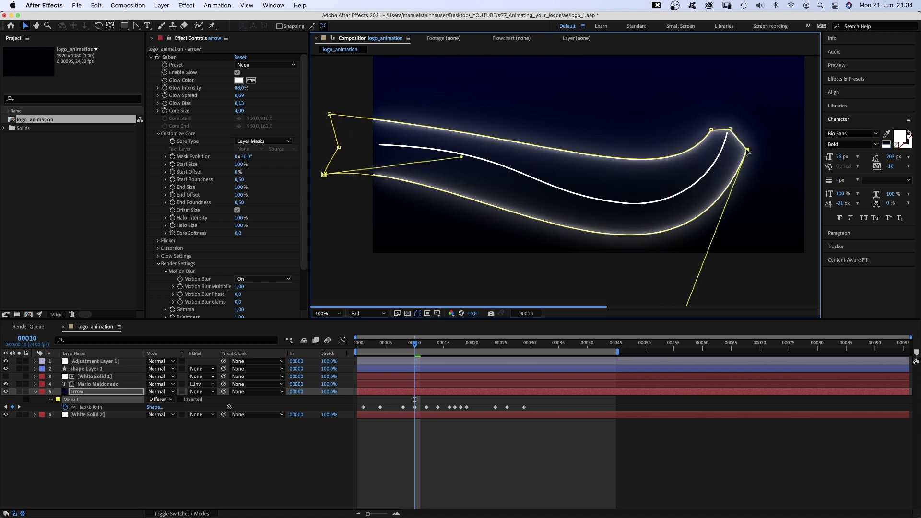
pyautogui.moveTo(324, 175); pyautogui.dragTo(473, 93)
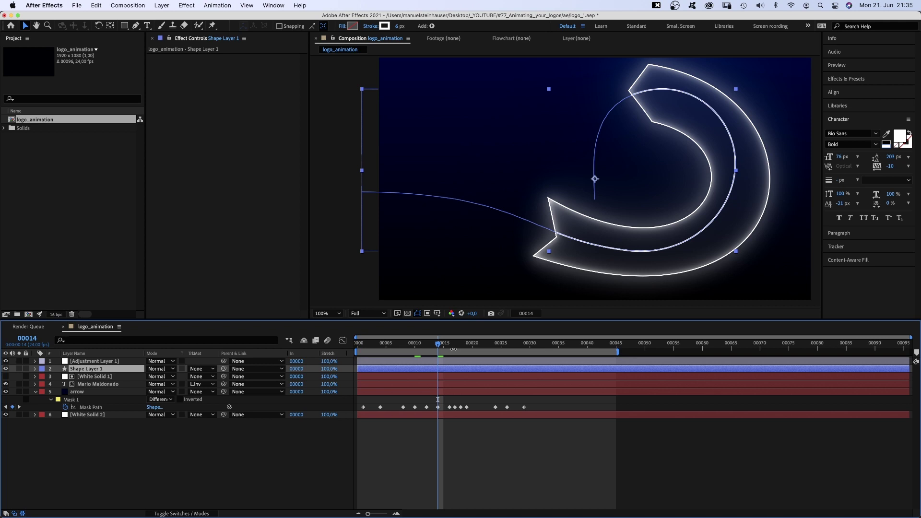
pyautogui.write('speedline')
# - Name the layer speedline and preview its trim-path stroke animation
pyautogui.press('Return')
pyautogui.press('u')
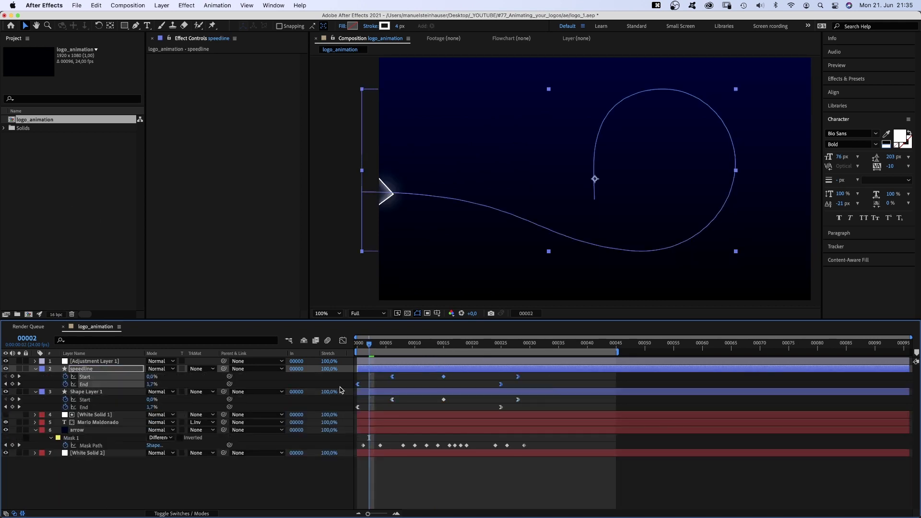
pyautogui.press('space')
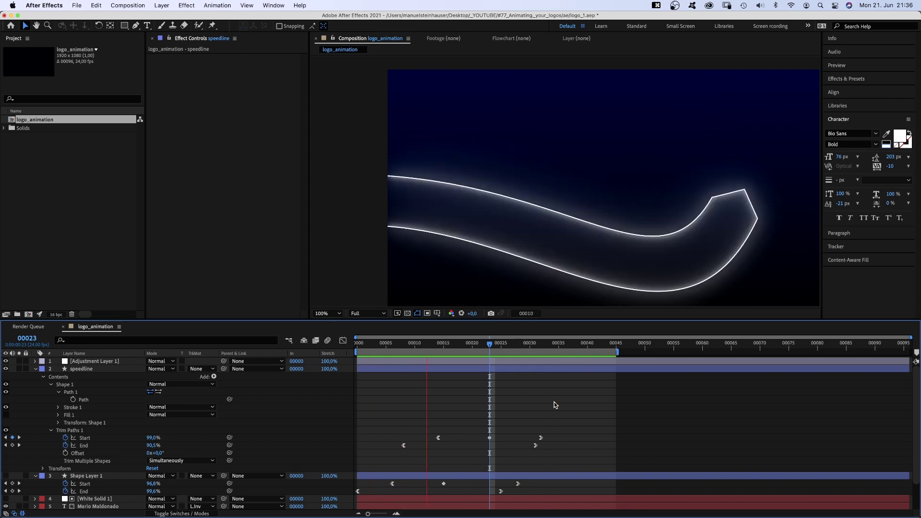
pyautogui.press('0')
# - Apply the Glow effect to the speedline layer
pyautogui.click(83, 369)
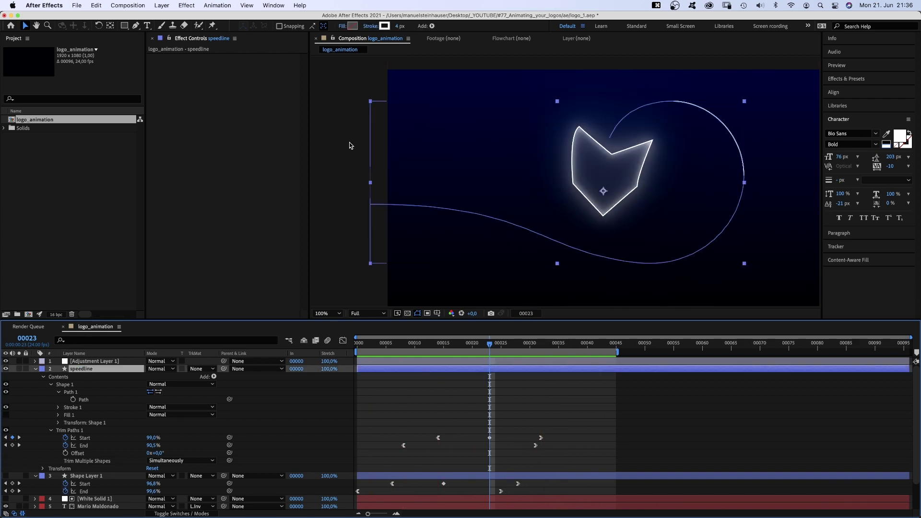
pyautogui.click(857, 81)
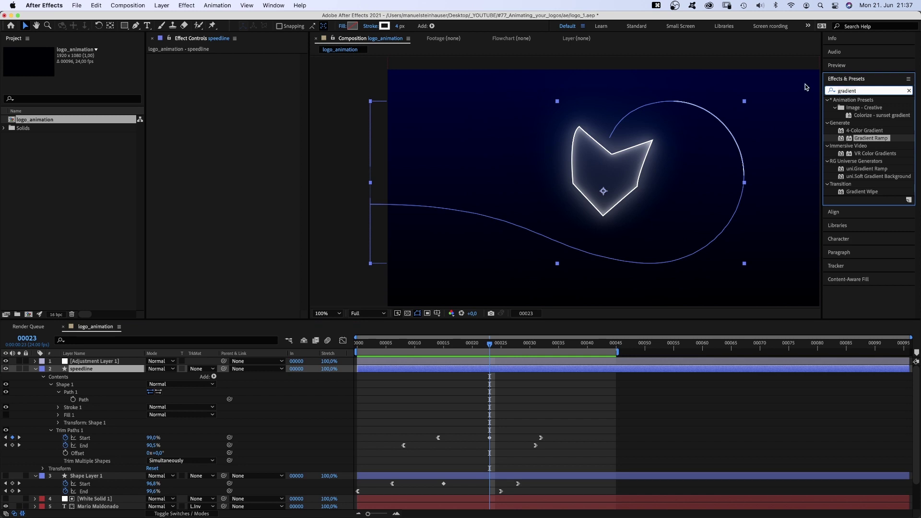
pyautogui.click(864, 91)
pyautogui.write('glwo')
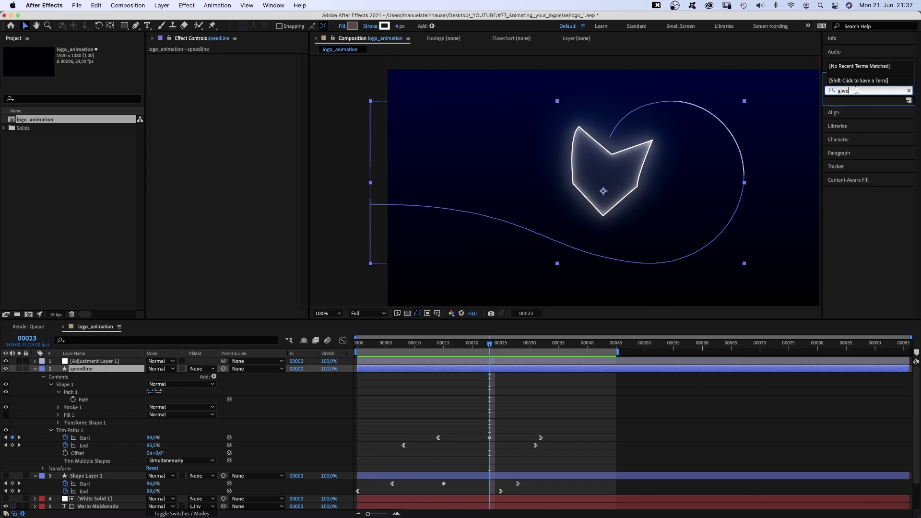
pyautogui.press('BackSpace')
pyautogui.press('BackSpace')
pyautogui.write('ow')
pyautogui.moveTo(861, 192); pyautogui.dragTo(206, 105)
pyautogui.click(46, 414)
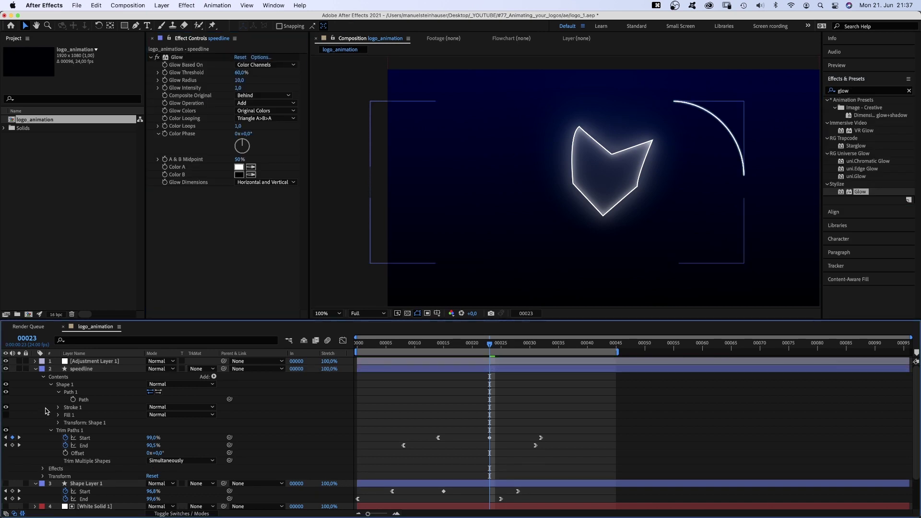
pyautogui.click(85, 369)
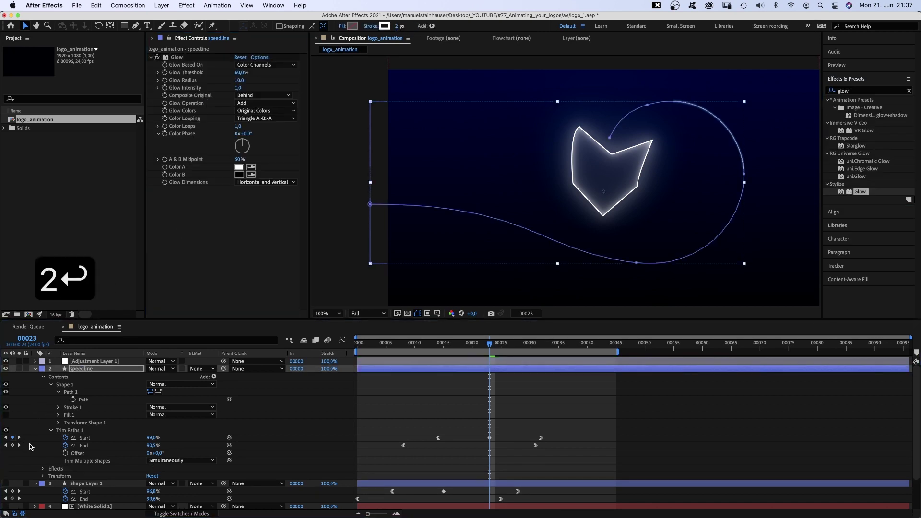
pyautogui.click(39, 412)
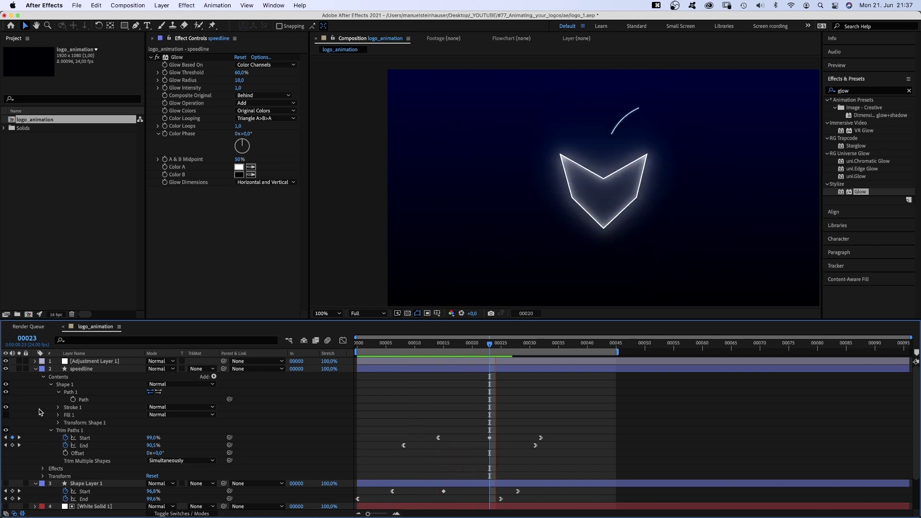
# - Duplicate speedline into speedline 2 and reveal its contents and path
pyautogui.press('super+d')
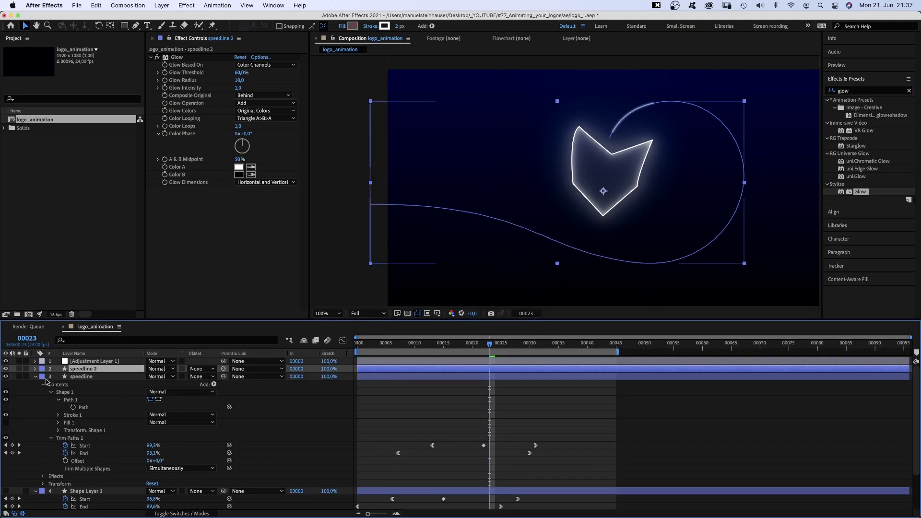
pyautogui.click(36, 377)
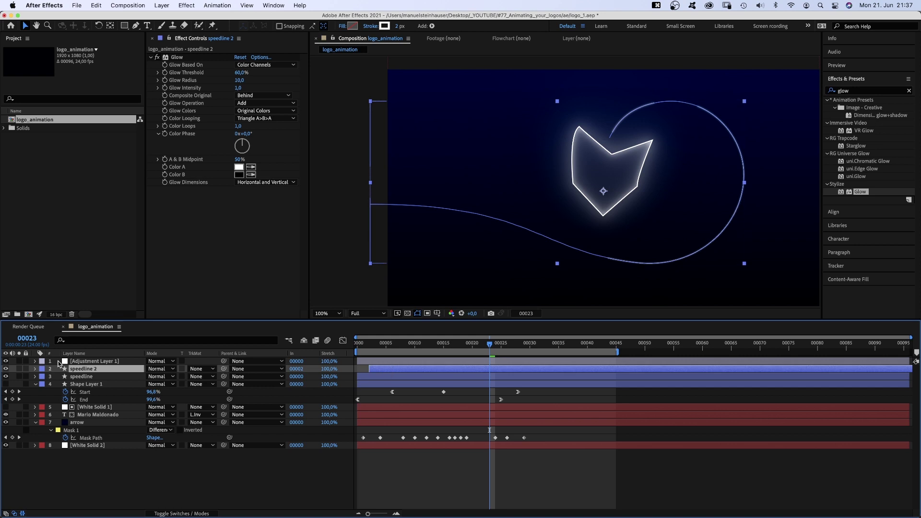
pyautogui.click(35, 368)
pyautogui.click(50, 385)
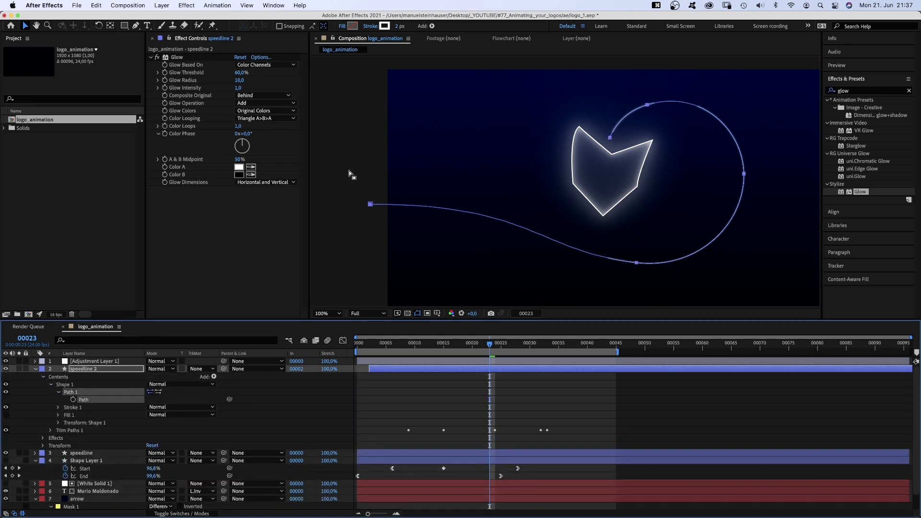
pyautogui.moveTo(494, 343); pyautogui.dragTo(439, 343)
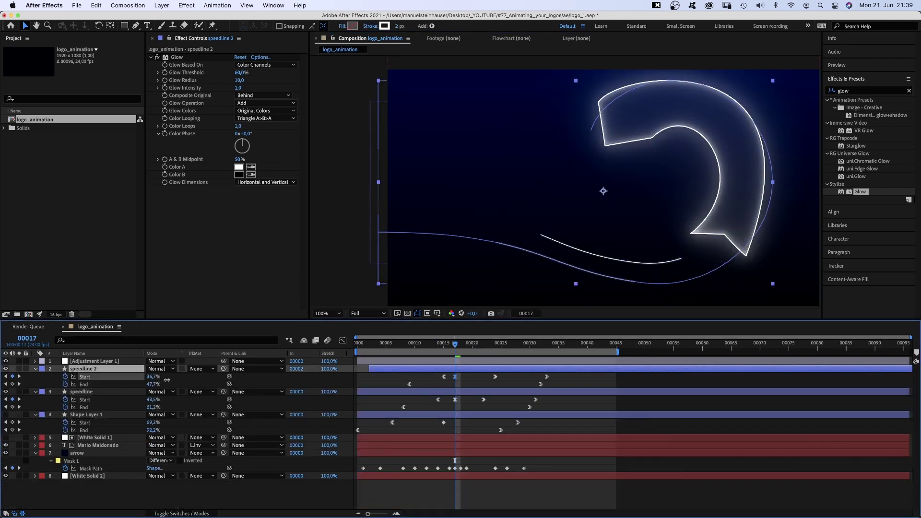
pyautogui.press('super+h')
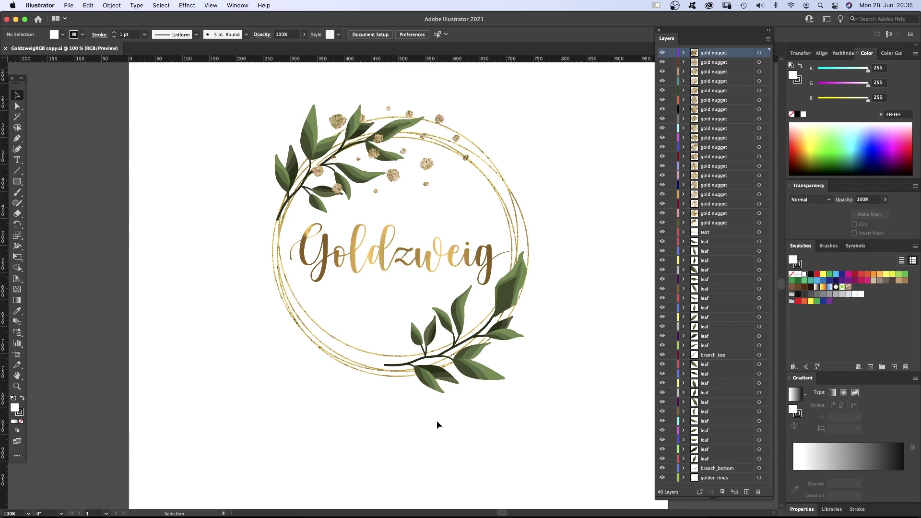
# - Return from Illustrator to After Effects
pyautogui.press('super+Tab')
pyautogui.press('super+Tab')
pyautogui.press('super+Tab')
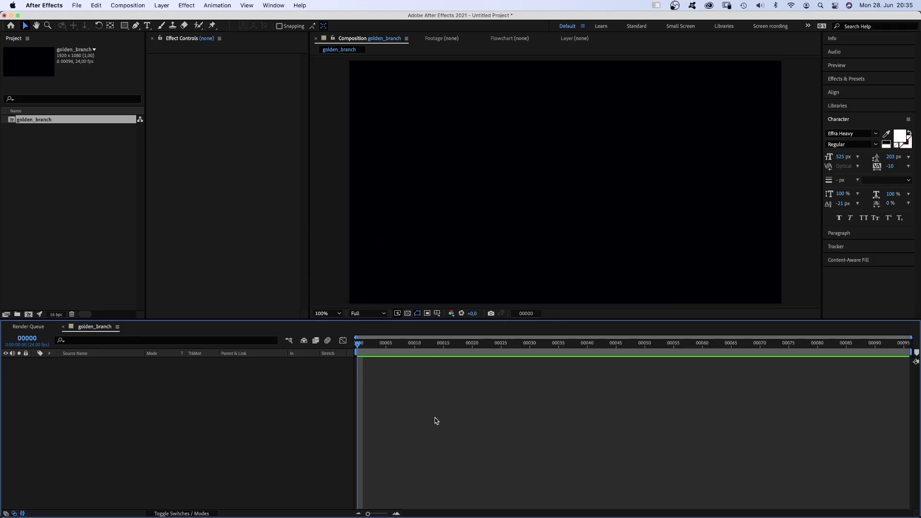
# - Import GoldzweigRGB copy.ai as a composition retaining layer sizes
pyautogui.click(73, 183)
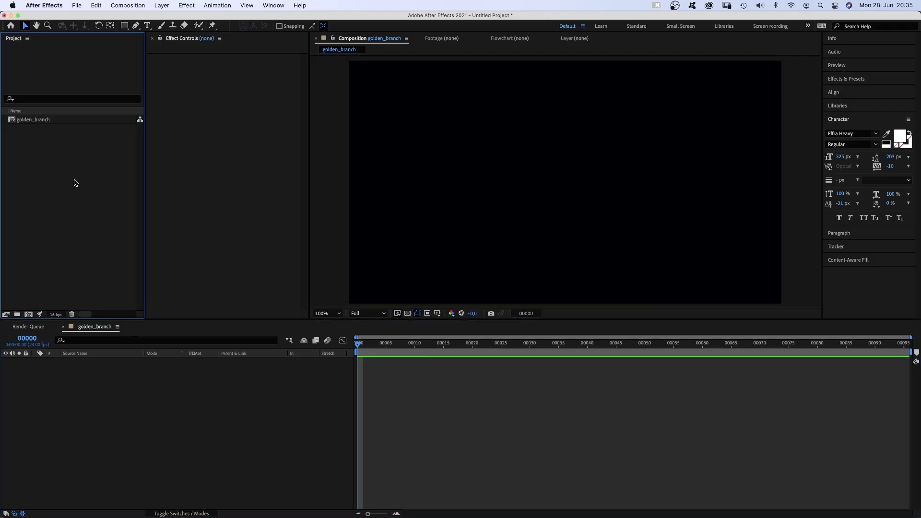
pyautogui.press('super+i')
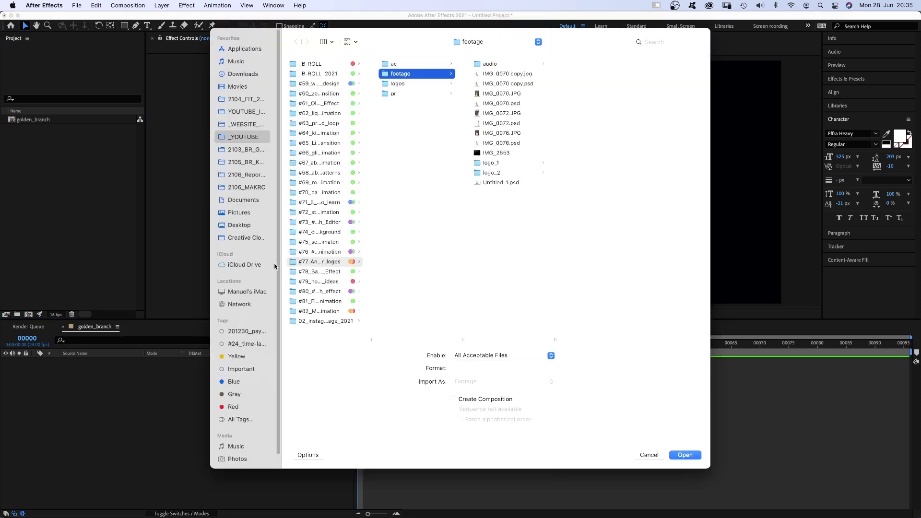
pyautogui.click(409, 84)
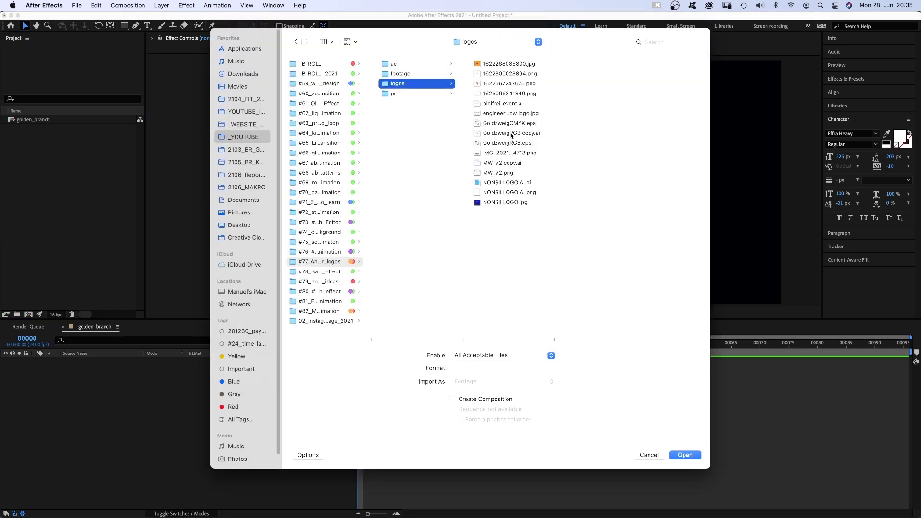
pyautogui.click(511, 133)
pyautogui.click(504, 382)
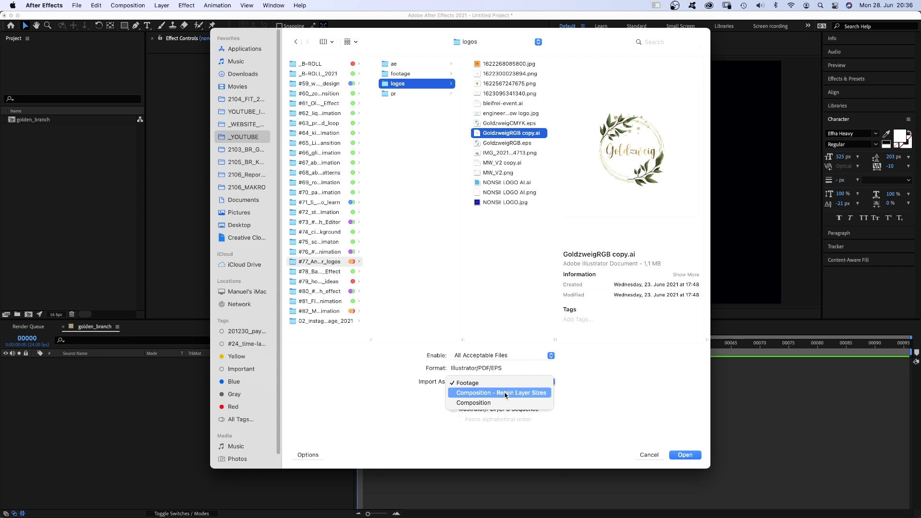
pyautogui.click(502, 394)
pyautogui.click(684, 455)
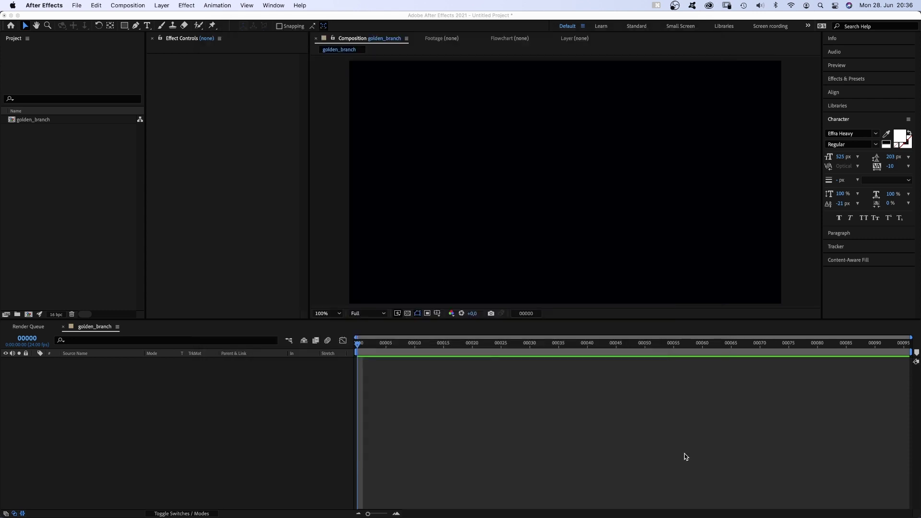
pyautogui.moveTo(916, 381); pyautogui.dragTo(900, 474)
pyautogui.scroll(3, 898, 503)
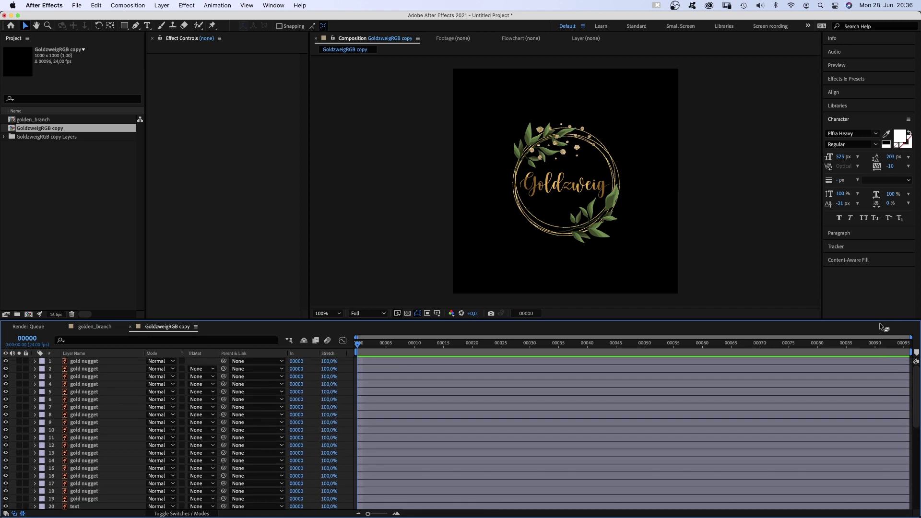
# - Pre-compose the selected leaf and branch layers into pre-branch
pyautogui.click(906, 473)
pyautogui.scroll(2, 905, 473)
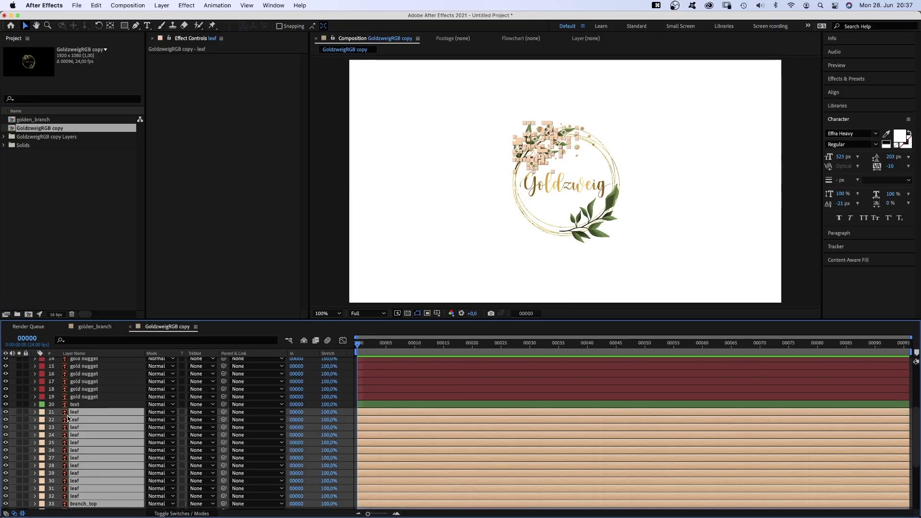
pyautogui.click(162, 5)
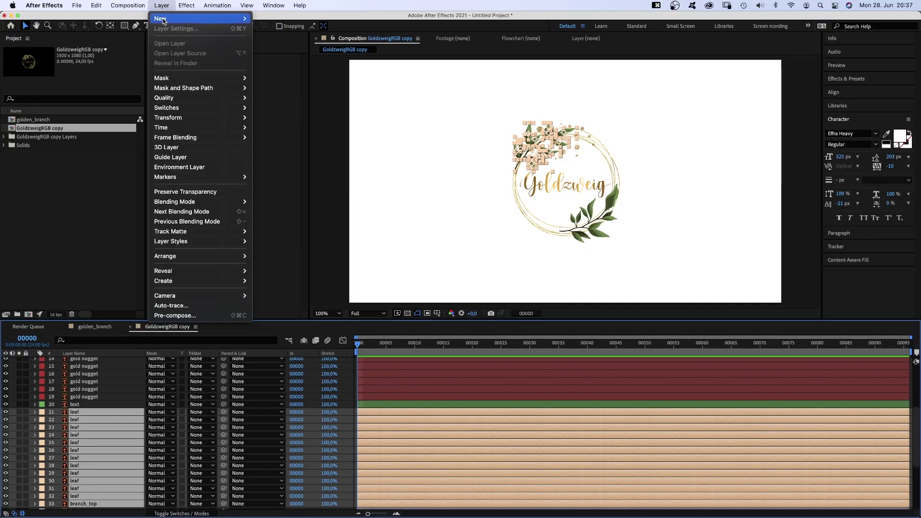
pyautogui.click(227, 314)
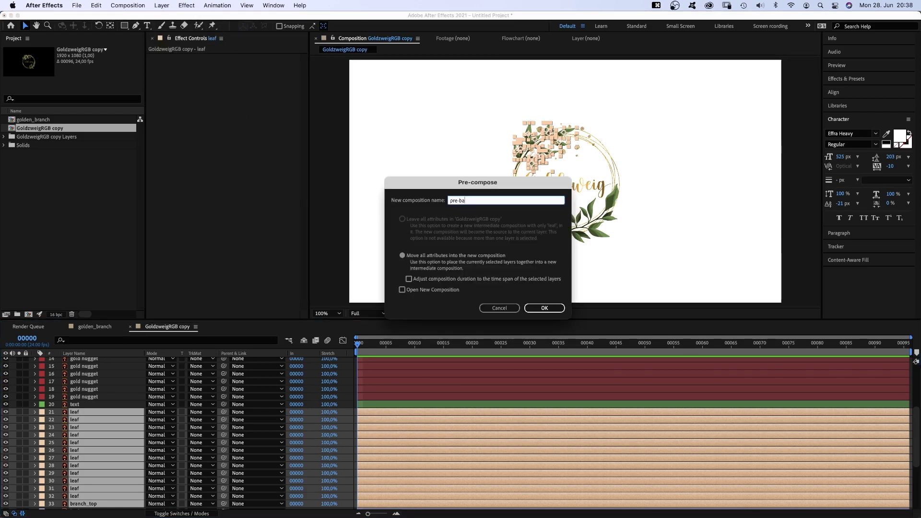
pyautogui.write('anch')
pyautogui.press('Return')
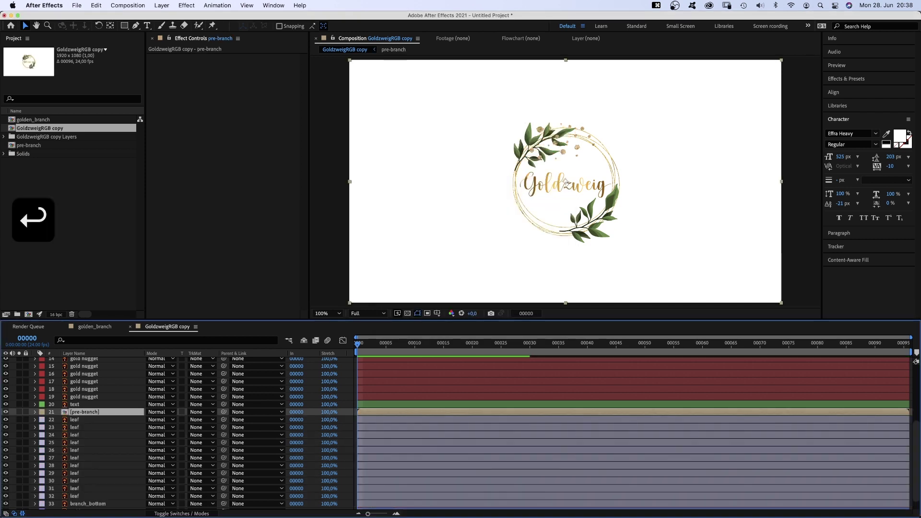
# - Inside pre-branch, add a white mask solid and make it branch_top's Luma matte
pyautogui.doubleClick(79, 411)
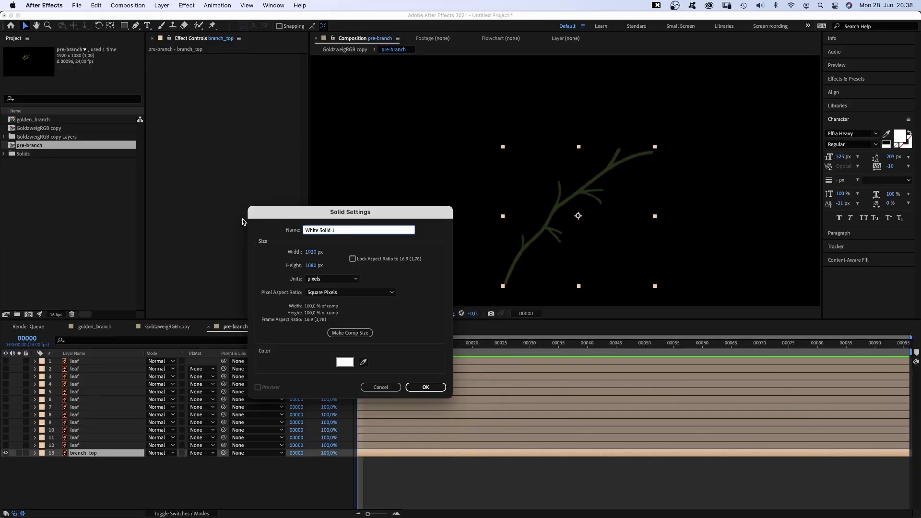
pyautogui.write('mask')
pyautogui.press('Return')
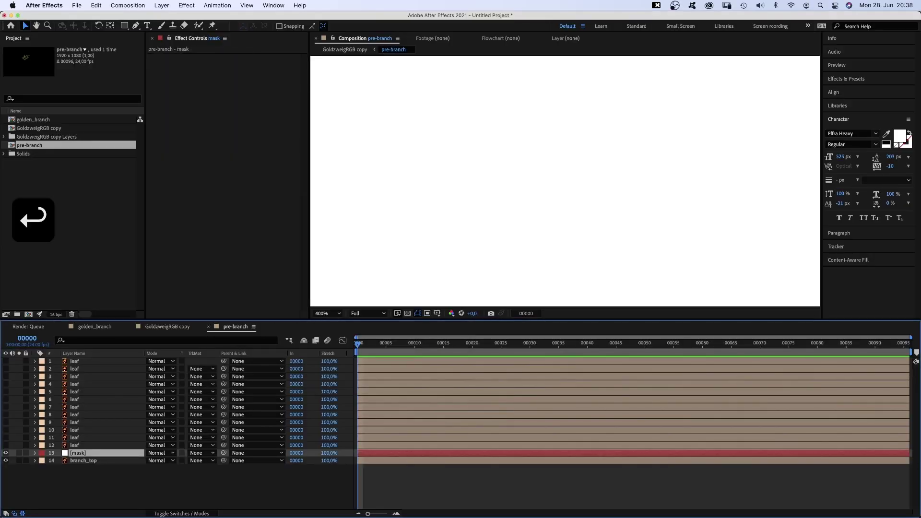
pyautogui.click(198, 461)
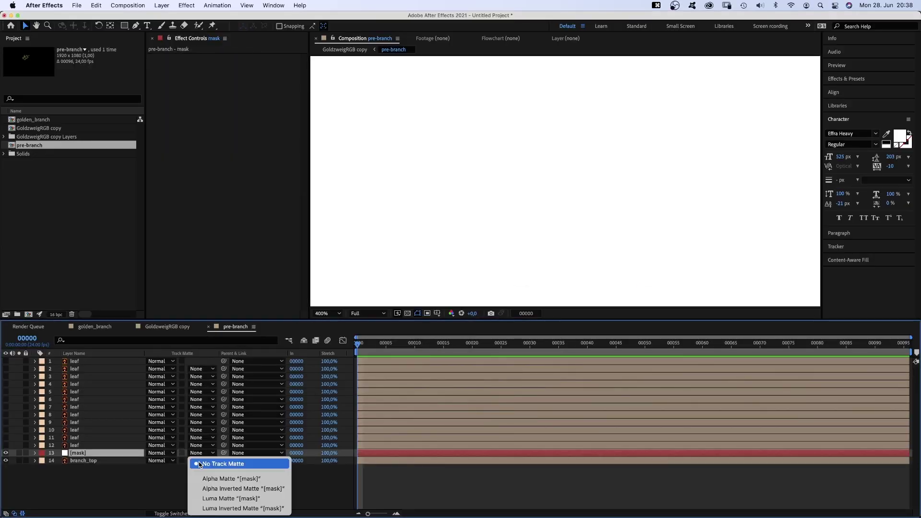
pyautogui.click(207, 498)
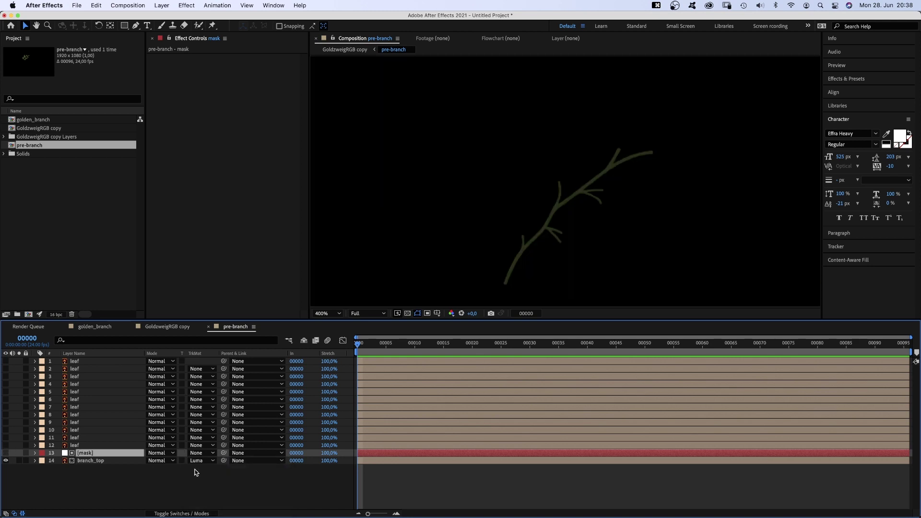
# - Draw a triangular mask over the branch and reveal Mask 1's properties
pyautogui.click(136, 26)
pyautogui.click(567, 198)
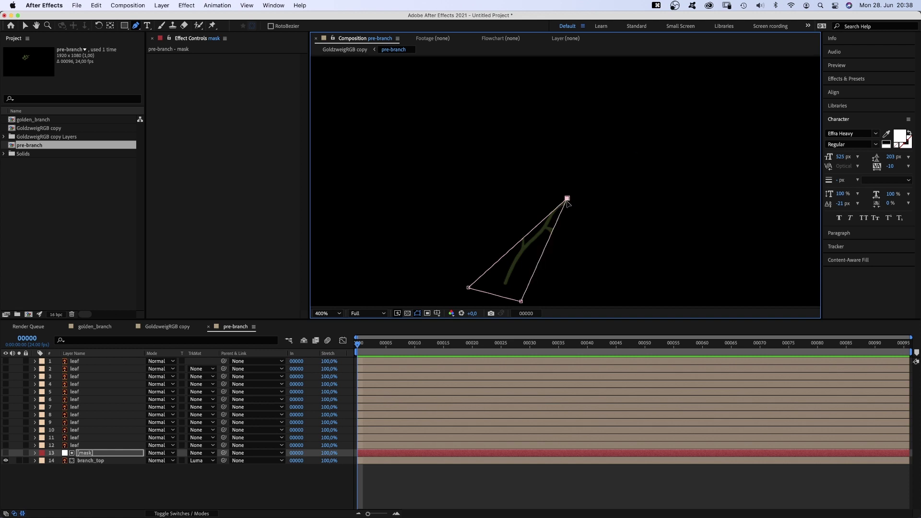
pyautogui.click(35, 453)
pyautogui.click(44, 475)
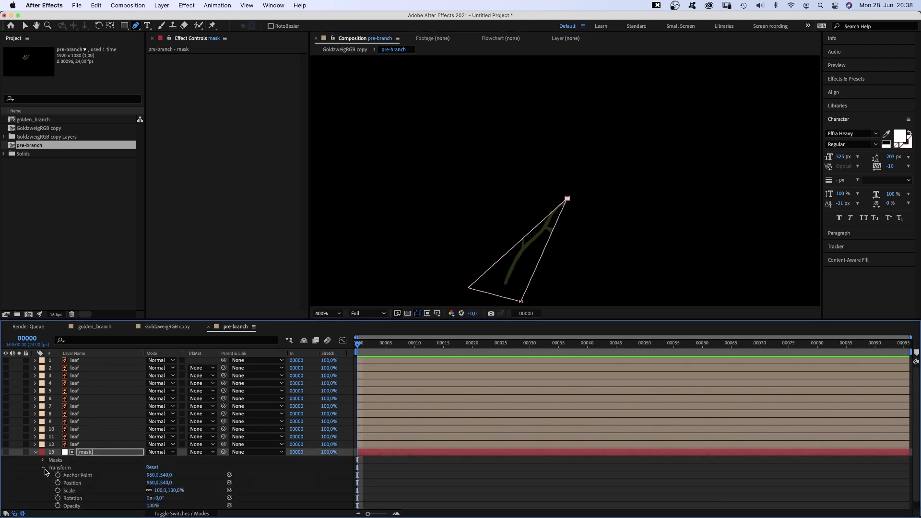
pyautogui.click(50, 469)
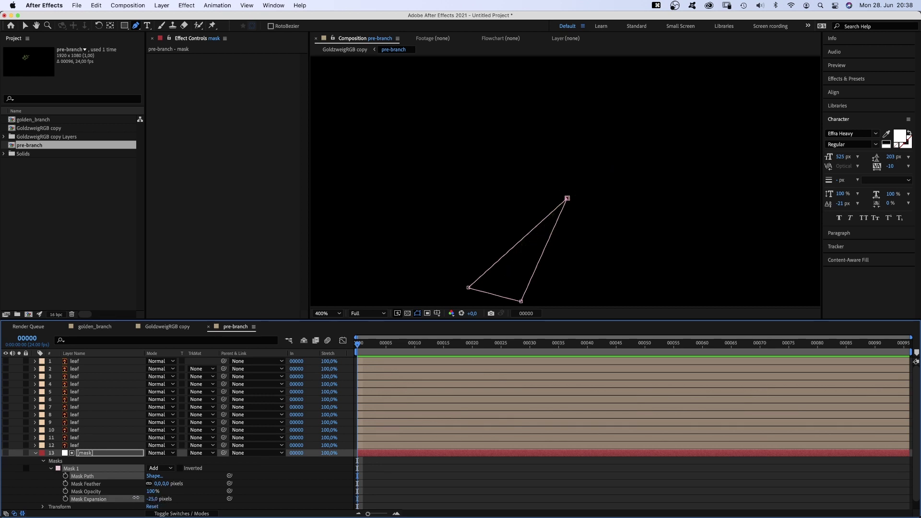
pyautogui.press('v')
# - Animate Mask Expansion to uncover the whole branch, ease it, and preview the reveal
pyautogui.moveTo(358, 345); pyautogui.dragTo(433, 349)
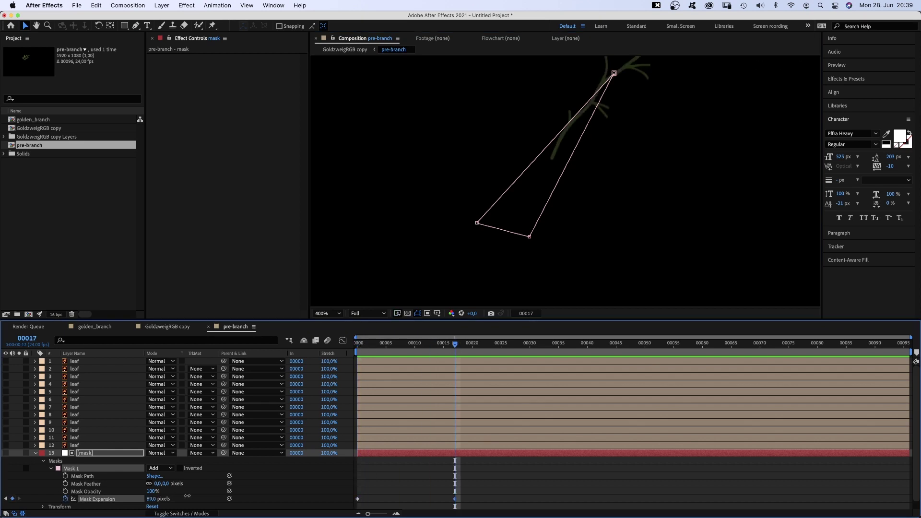
pyautogui.moveTo(186, 495); pyautogui.dragTo(182, 496)
pyautogui.hotkey('shift', 'F3')
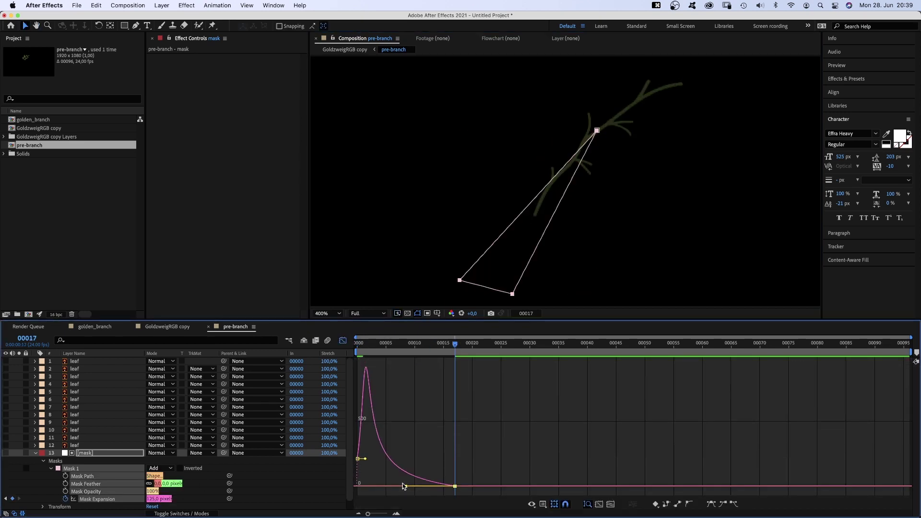
pyautogui.press('Home')
pyautogui.hotkey('shift', 'F3')
pyautogui.press('KP_0')
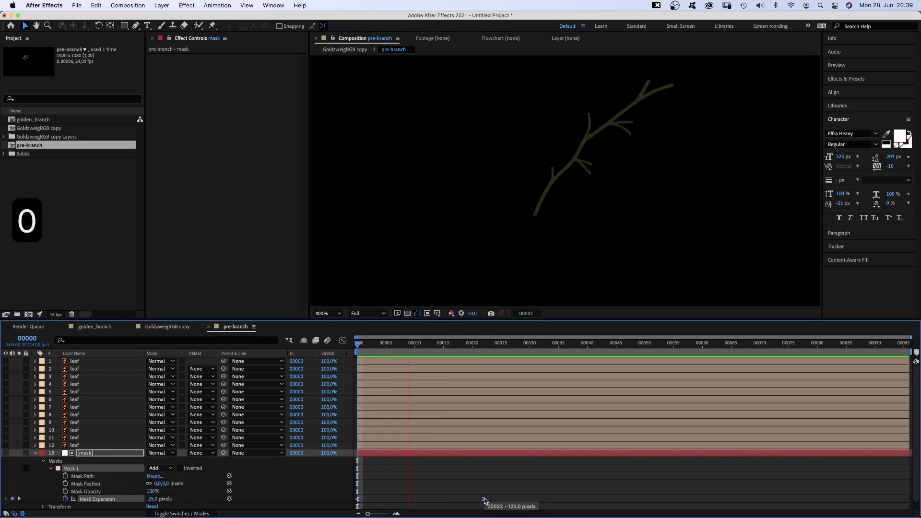
pyautogui.press('KP_0')
pyautogui.press('KP_0')
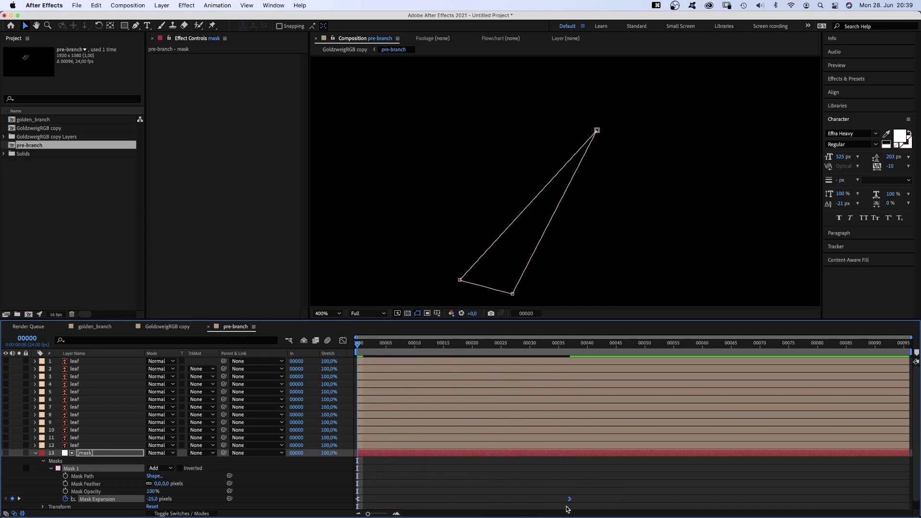
pyautogui.press('KP_0')
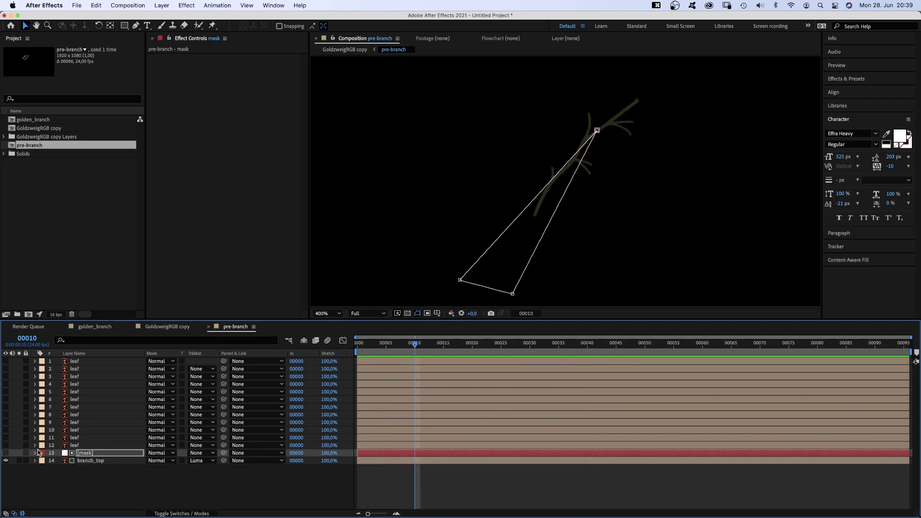
# - Show leaf 12's anchor point and make leaf layers 1–7 visible again
pyautogui.press('a')
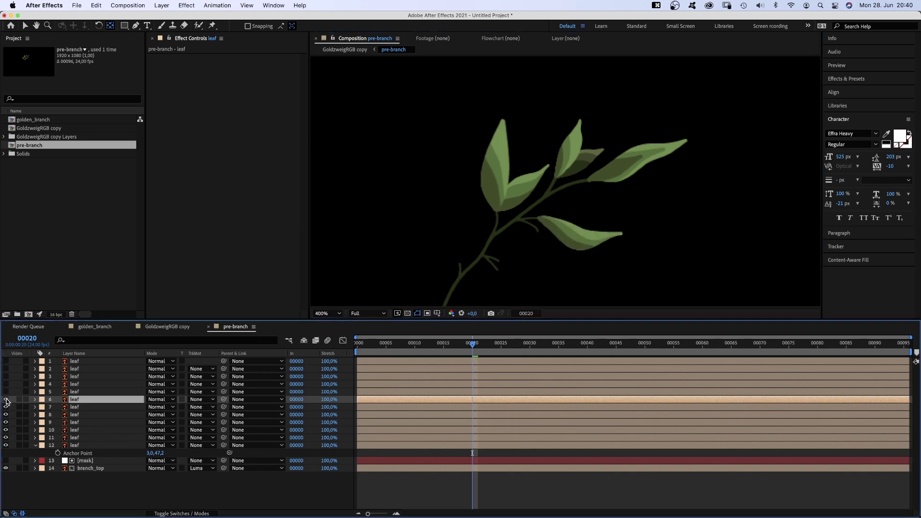
pyautogui.click(5, 391)
pyautogui.click(6, 376)
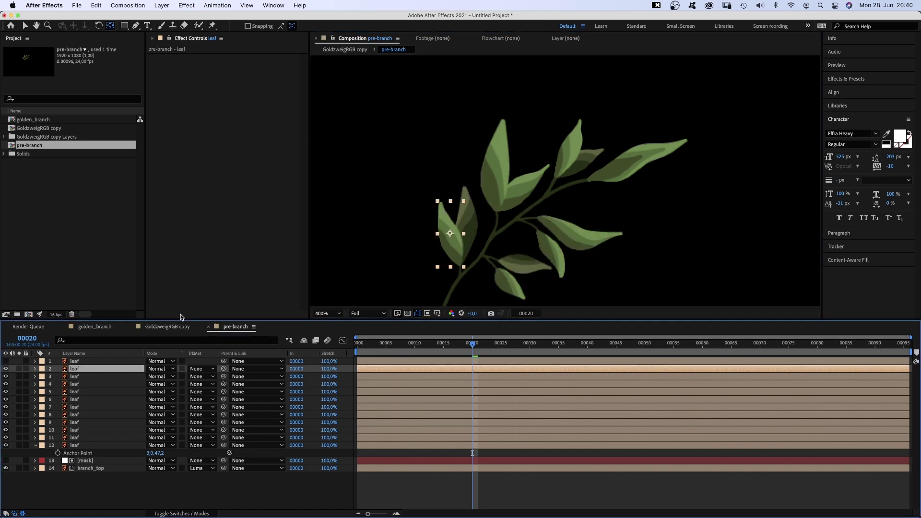
# - Unhide the last leaves and keyframe every leaf's Scale starting at 0%
pyautogui.click(6, 361)
pyautogui.press('space')
pyautogui.moveTo(540, 254); pyautogui.dragTo(571, 207)
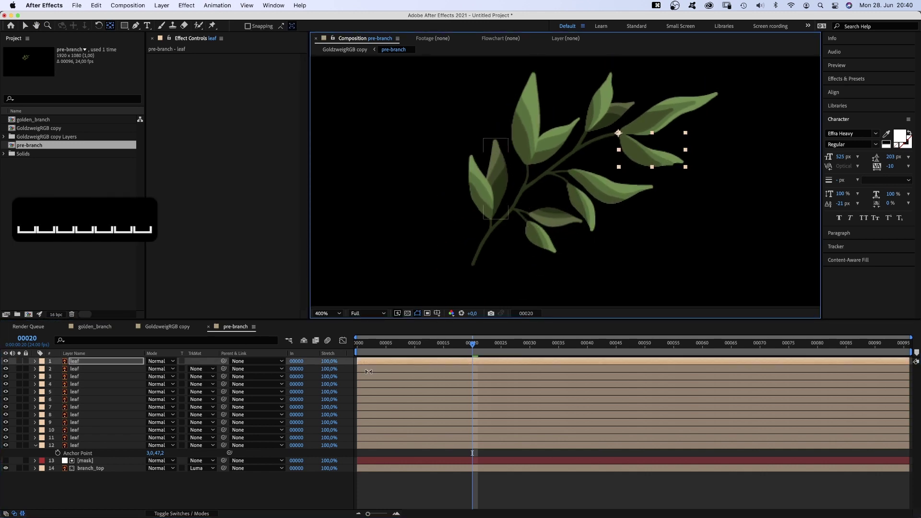
pyautogui.press('Home')
pyautogui.hotkey('ctrl', 'a')
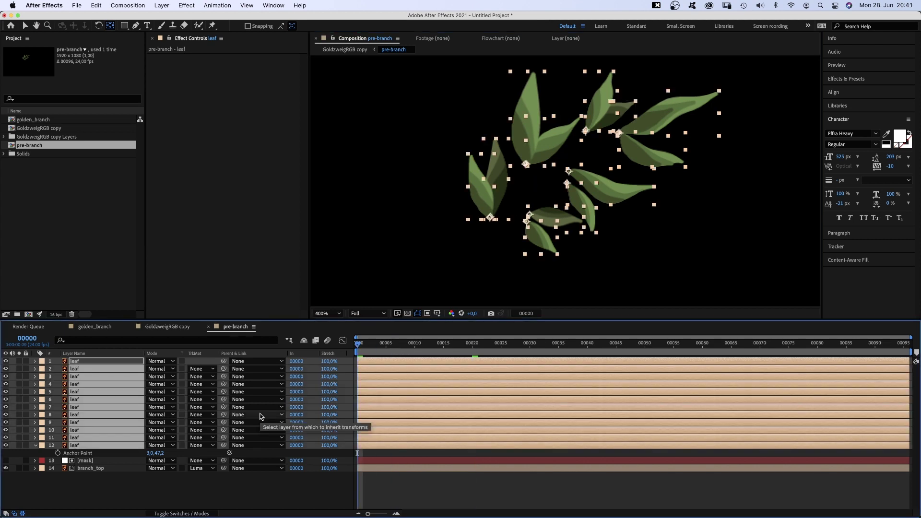
pyautogui.press('s')
pyautogui.click(58, 369)
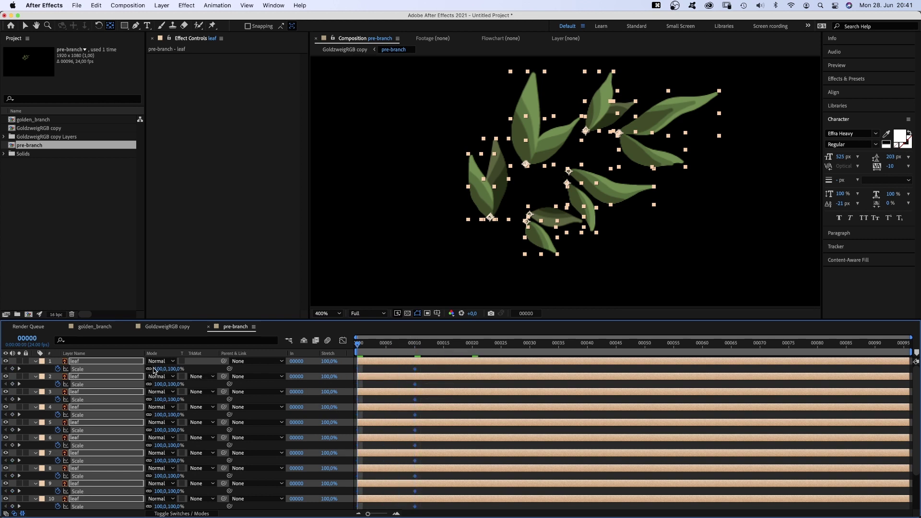
pyautogui.write('0')
pyautogui.press('Return')
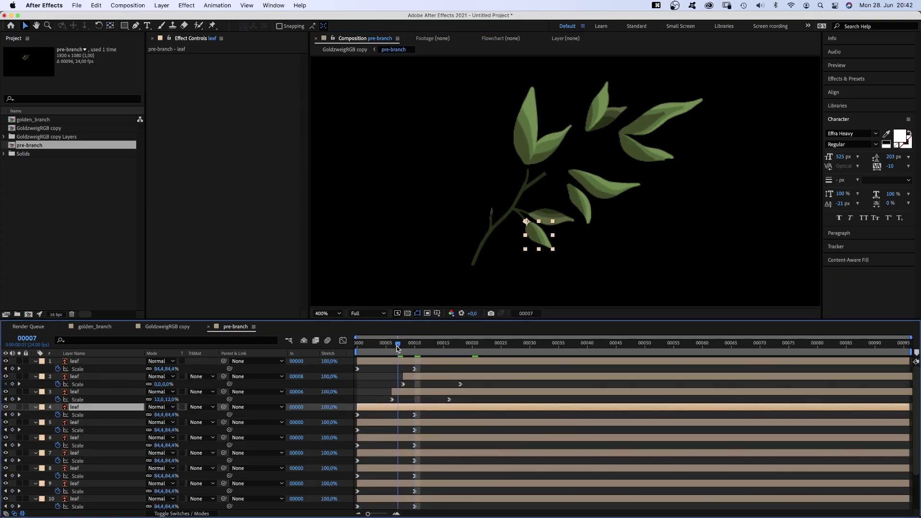
# - Stagger the leaves' start times, delaying the first to frame 23, and preview
pyautogui.moveTo(380, 438)
pyautogui.mouseDown()
pyautogui.moveTo(443, 437)
pyautogui.moveTo(432, 453)
pyautogui.mouseUp()
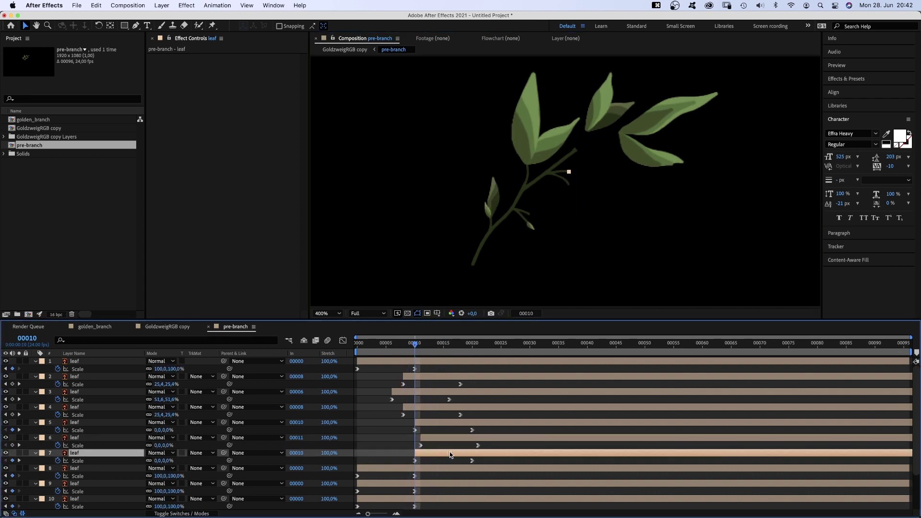
pyautogui.moveTo(380, 467)
pyautogui.mouseDown()
pyautogui.moveTo(420, 468)
pyautogui.moveTo(447, 487)
pyautogui.mouseUp()
pyautogui.click(383, 486)
pyautogui.moveTo(384, 498); pyautogui.dragTo(459, 498)
pyautogui.scroll(-3, 449, 466)
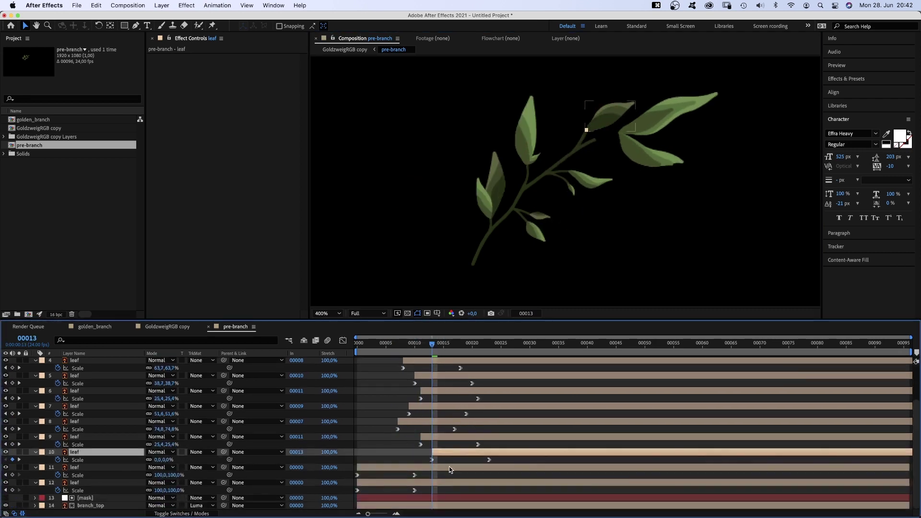
pyautogui.moveTo(382, 468); pyautogui.dragTo(462, 467)
pyautogui.moveTo(377, 483); pyautogui.dragTo(395, 483)
pyautogui.scroll(3, 432, 432)
pyautogui.moveTo(387, 362); pyautogui.dragTo(520, 361)
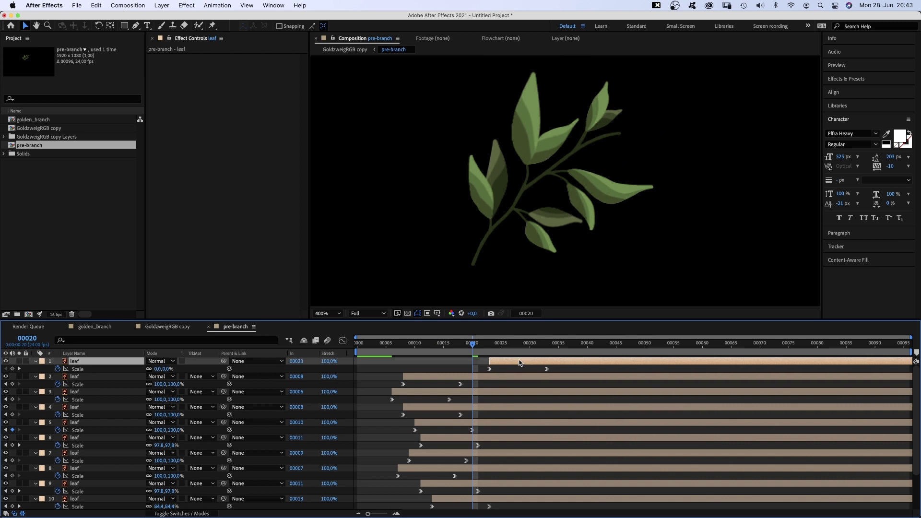
pyautogui.press('space')
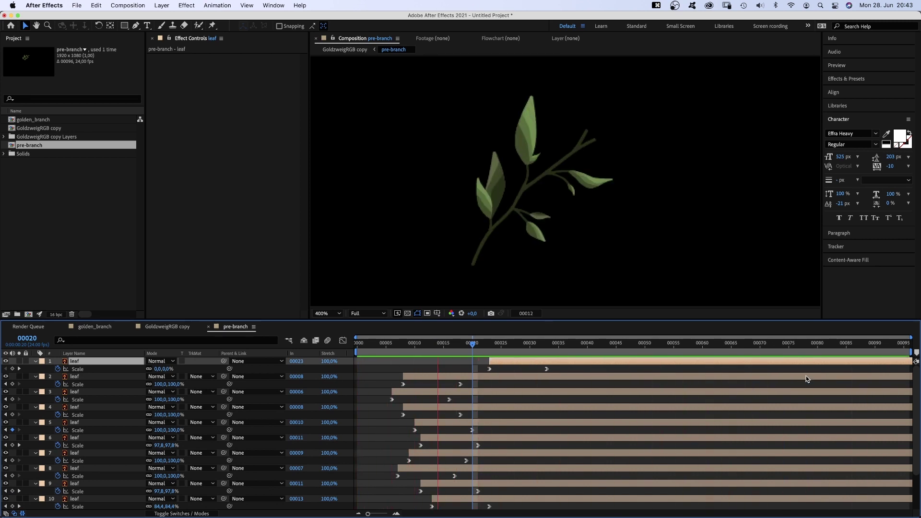
# - Sharpen the leaf Scale easing in the Graph Editor and preview the eased growth
pyautogui.press('space')
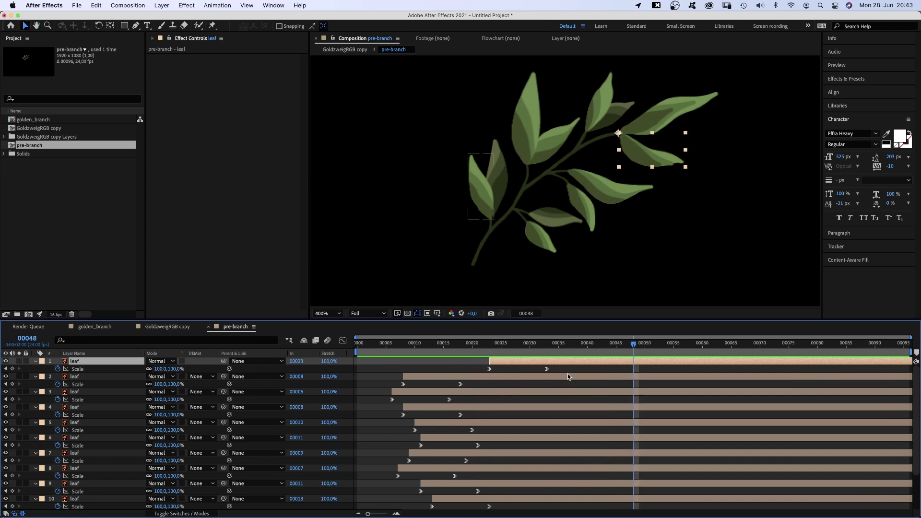
pyautogui.moveTo(448, 388)
pyautogui.mouseDown()
pyautogui.moveTo(432, 407)
pyautogui.moveTo(479, 435)
pyautogui.moveTo(467, 432)
pyautogui.moveTo(461, 497)
pyautogui.mouseUp()
pyautogui.hotkey('shift', 'F3')
pyautogui.moveTo(606, 360)
pyautogui.mouseDown()
pyautogui.moveTo(400, 491)
pyautogui.moveTo(404, 484)
pyautogui.mouseUp()
pyautogui.press('KP_0')
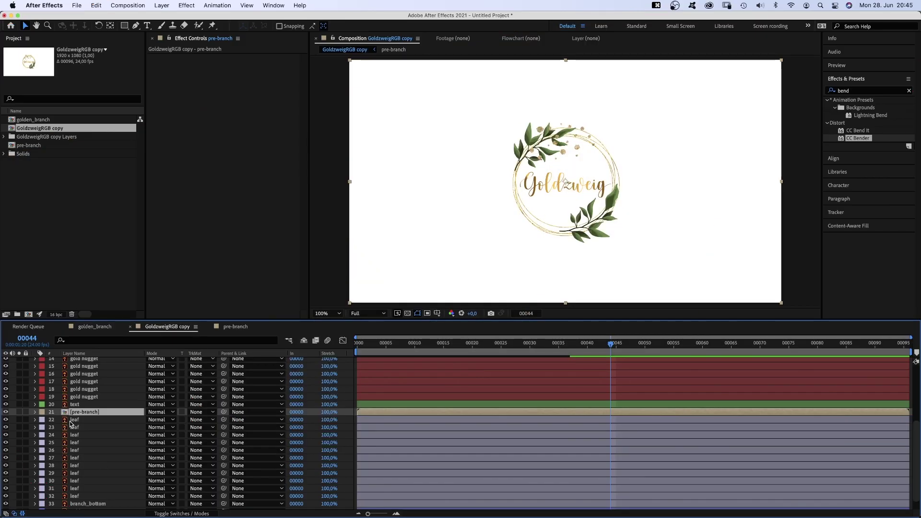
pyautogui.click(71, 421)
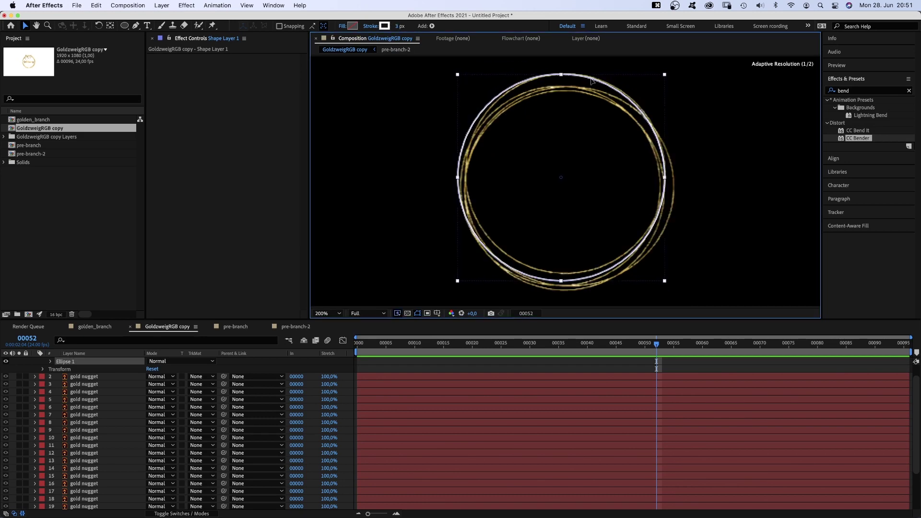
# - Make the white ellipse slightly taller, then duplicate it and offset the copy
pyautogui.moveTo(560, 281); pyautogui.dragTo(561, 288)
pyautogui.press('super+d')
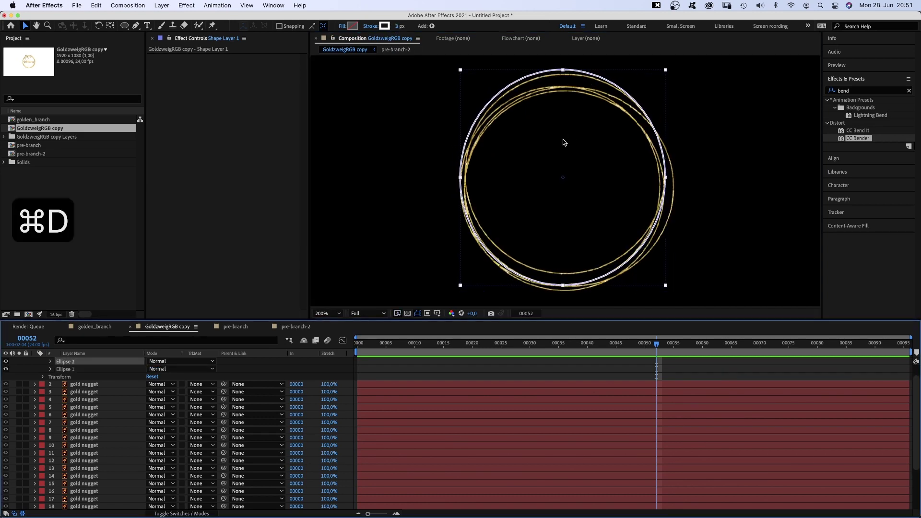
pyautogui.moveTo(561, 148); pyautogui.dragTo(551, 173)
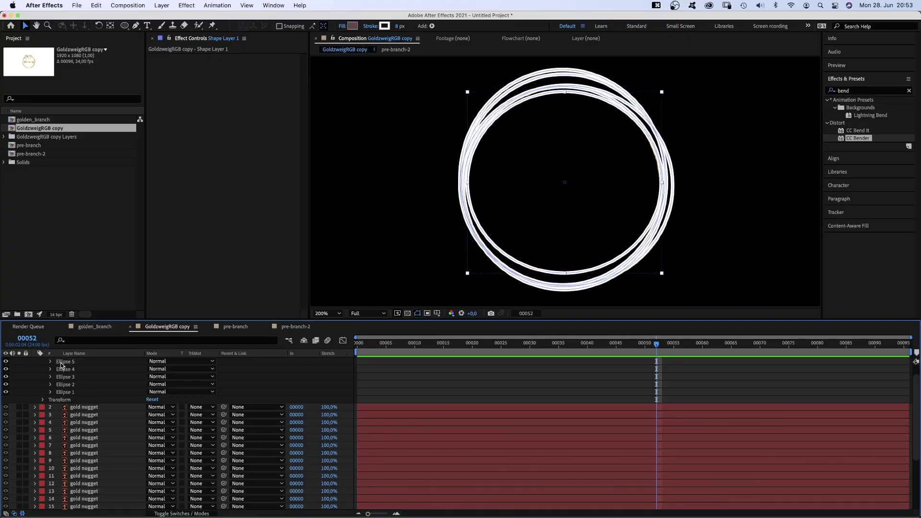
# - Place the ring shape layer above the golden rings and set it as their luma matte
pyautogui.click(78, 361)
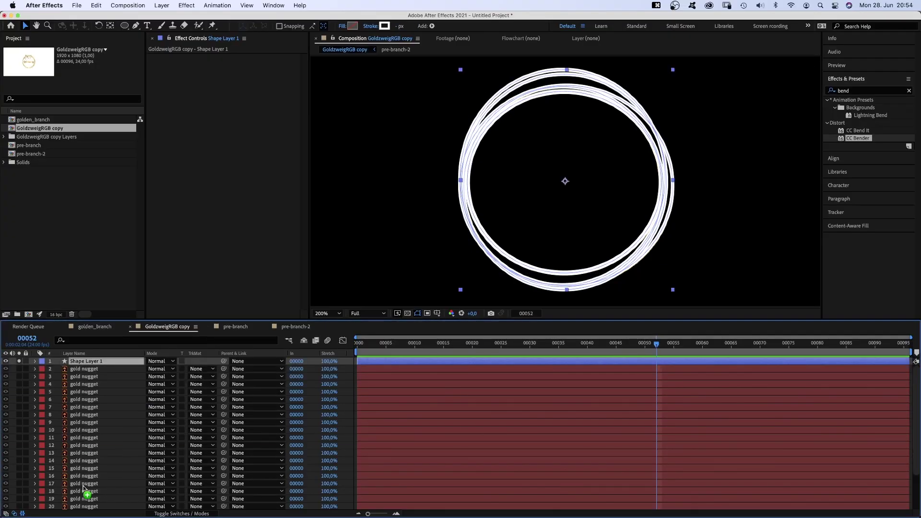
pyautogui.moveTo(86, 493); pyautogui.dragTo(154, 490)
pyautogui.click(193, 507)
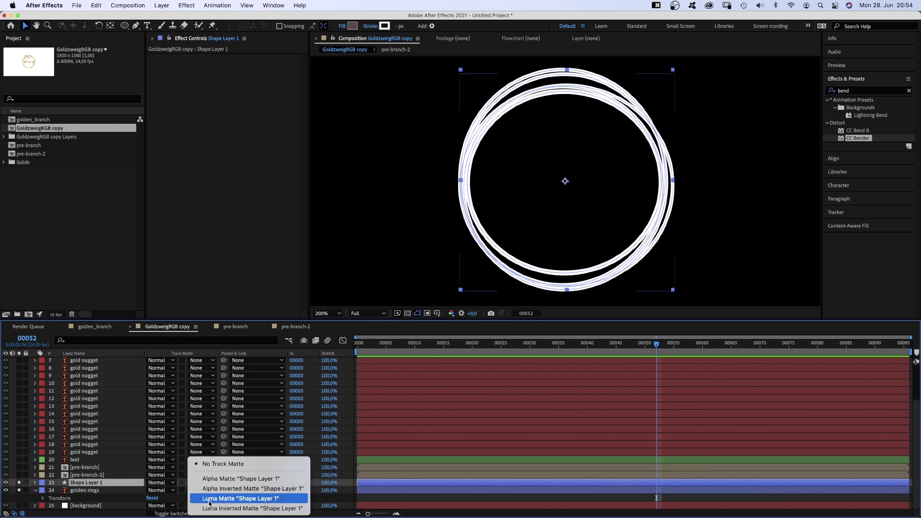
pyautogui.click(208, 498)
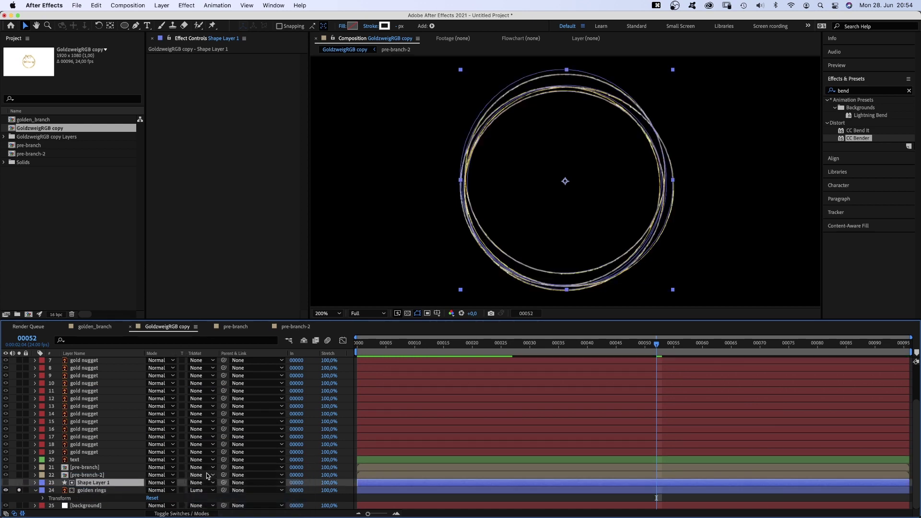
# - Keyframe the ring Trim Paths End from 0% to 100% and ease its speed curve
pyautogui.press('u')
pyautogui.press('u')
pyautogui.moveTo(148, 482); pyautogui.dragTo(395, 341)
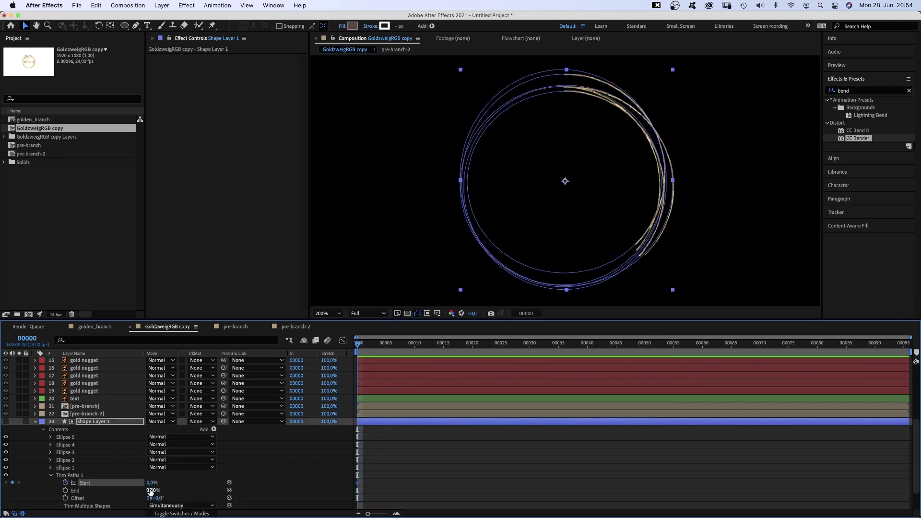
pyautogui.moveTo(150, 491); pyautogui.dragTo(354, 348)
pyautogui.moveTo(151, 490); pyautogui.dragTo(468, 477)
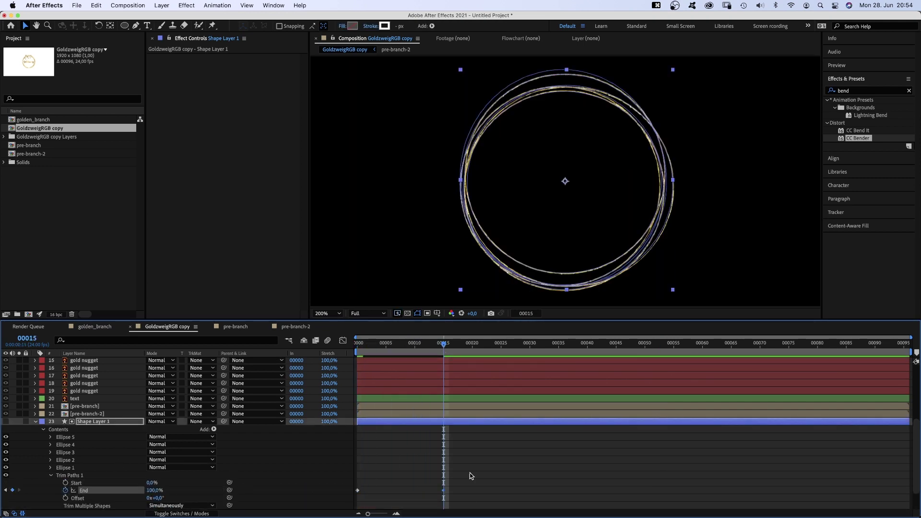
pyautogui.hotkey('shift', 'F3')
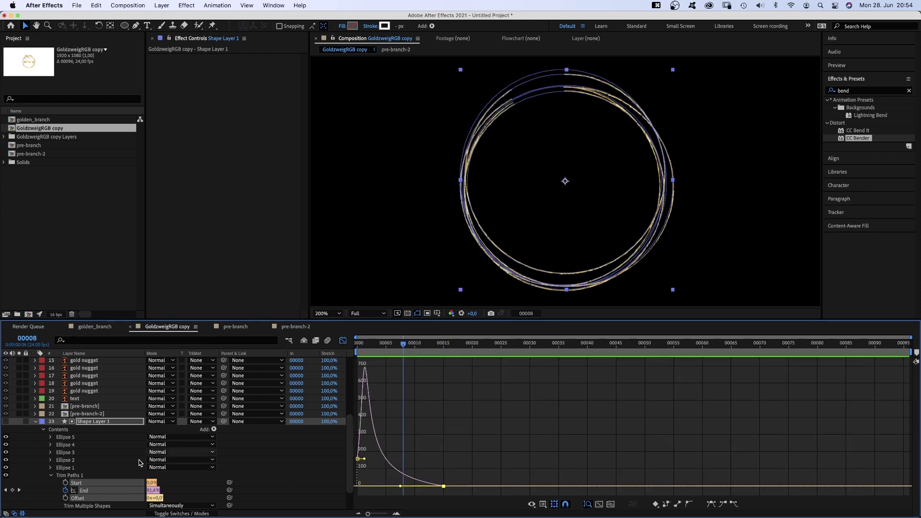
pyautogui.hotkey('shift', 'F3')
pyautogui.press('Home')
# - Paste the trim animation into each ellipse and stagger their keyframes in time
pyautogui.press('super+c')
pyautogui.press('super+v')
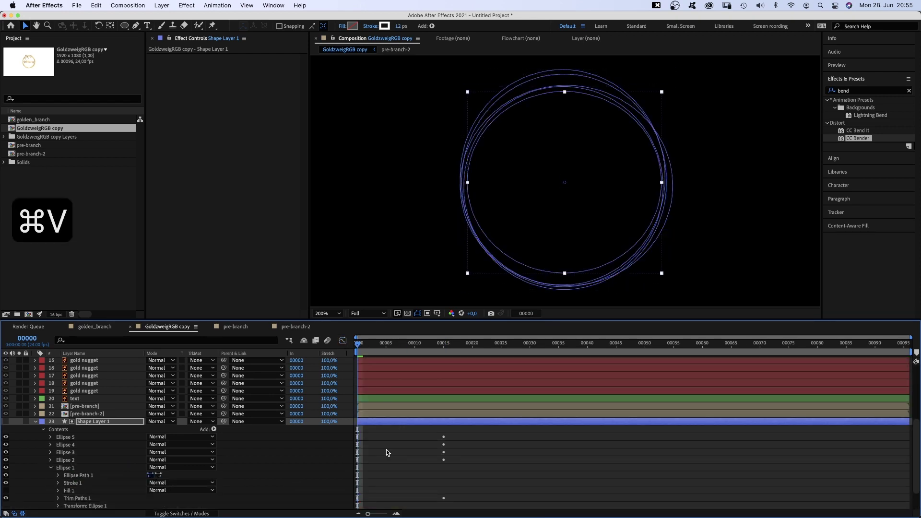
pyautogui.press('u')
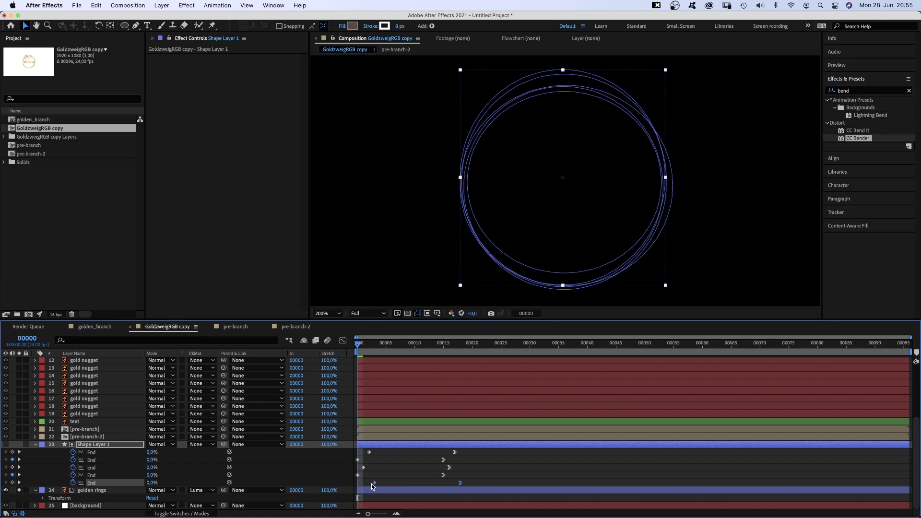
pyautogui.moveTo(353, 454); pyautogui.dragTo(470, 454)
pyautogui.click(35, 444)
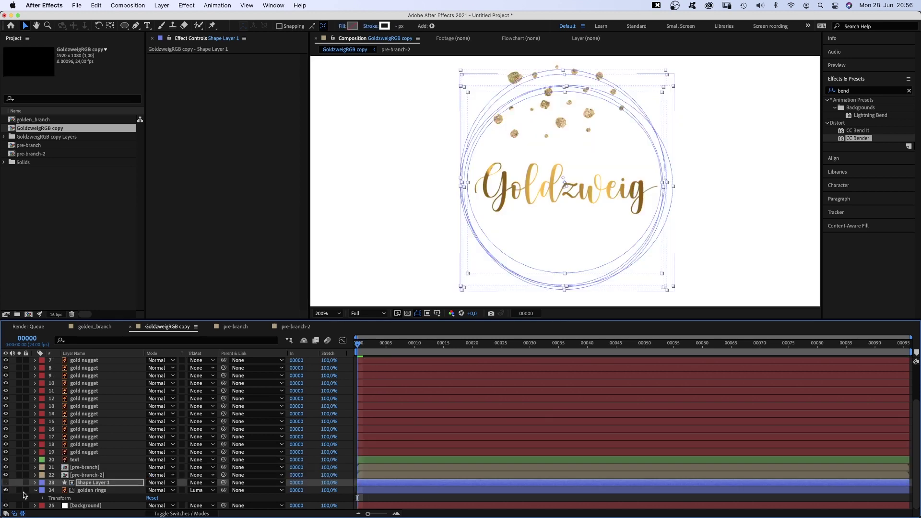
# - Preview the rings, then trace a Pen path over the G, l, w and e
pyautogui.press('KP_0')
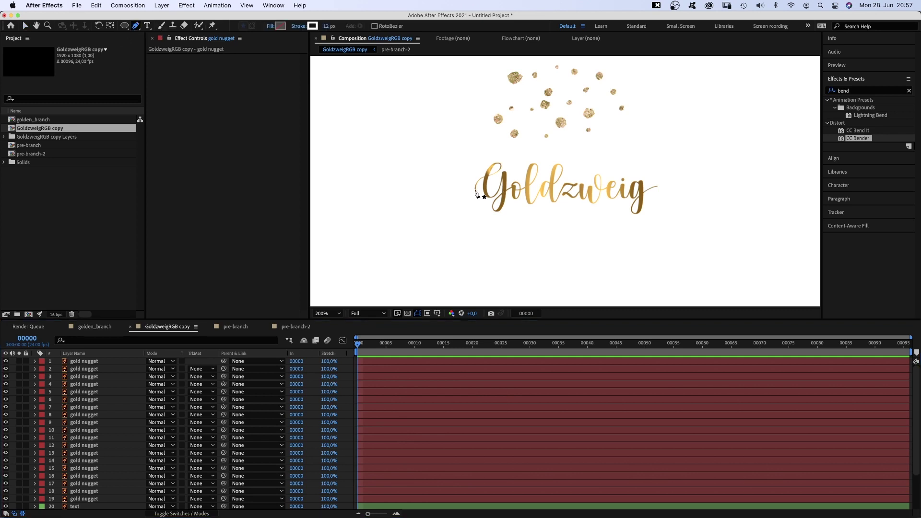
pyautogui.click(476, 202)
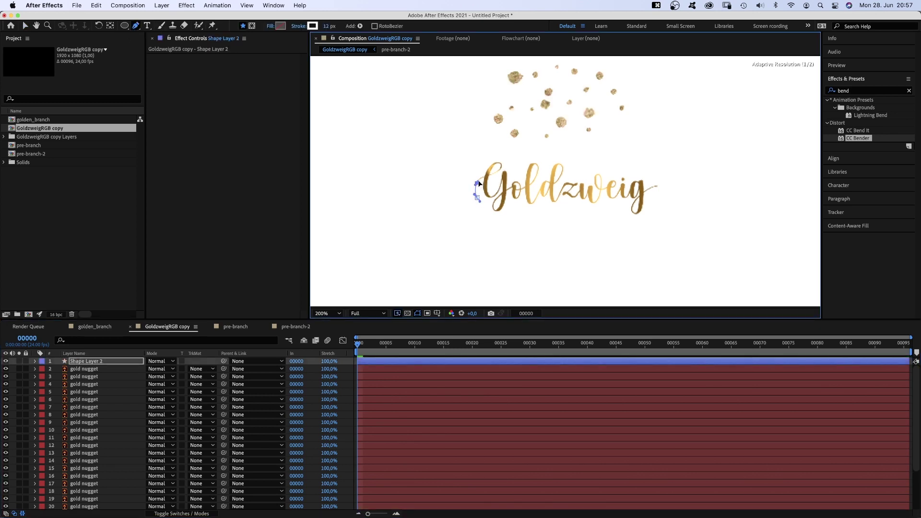
pyautogui.click(492, 165)
pyautogui.click(498, 194)
pyautogui.click(504, 173)
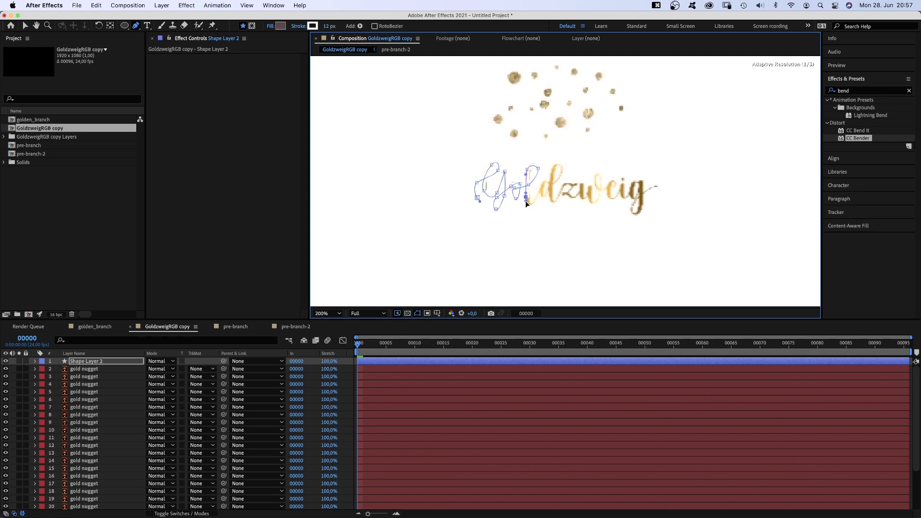
pyautogui.moveTo(550, 194); pyautogui.dragTo(543, 190)
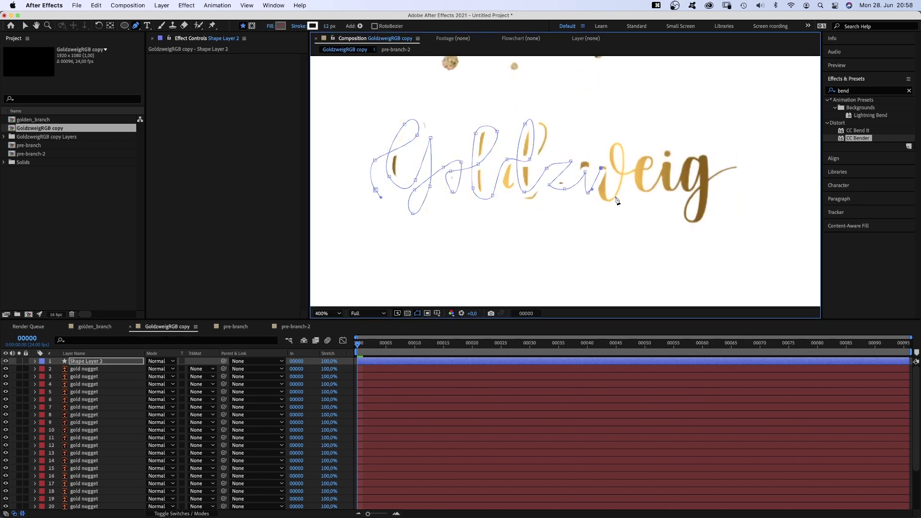
pyautogui.click(618, 170)
pyautogui.click(637, 186)
pyautogui.click(639, 169)
# - Finish tracing through the i and final g, and give the path a 14 px stroke
pyautogui.click(655, 186)
pyautogui.click(667, 165)
pyautogui.moveTo(671, 190); pyautogui.dragTo(678, 185)
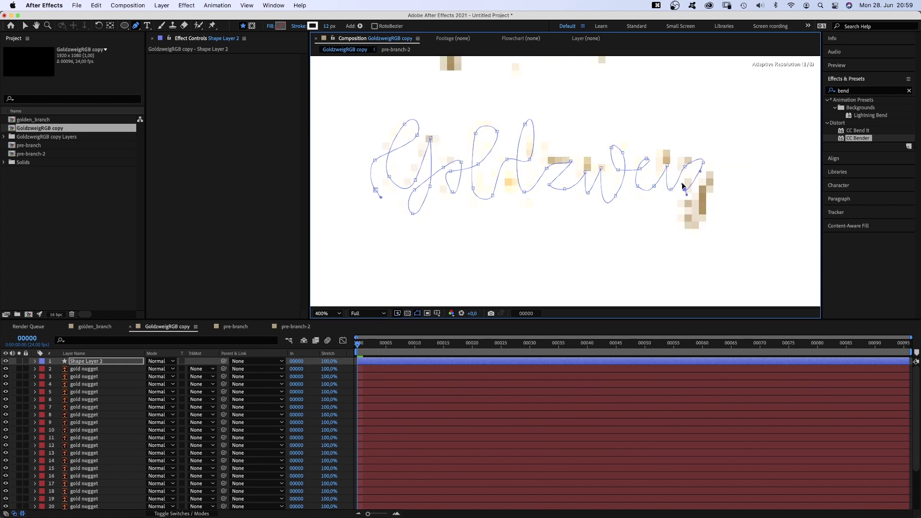
pyautogui.press('v')
pyautogui.moveTo(693, 217); pyautogui.dragTo(687, 207)
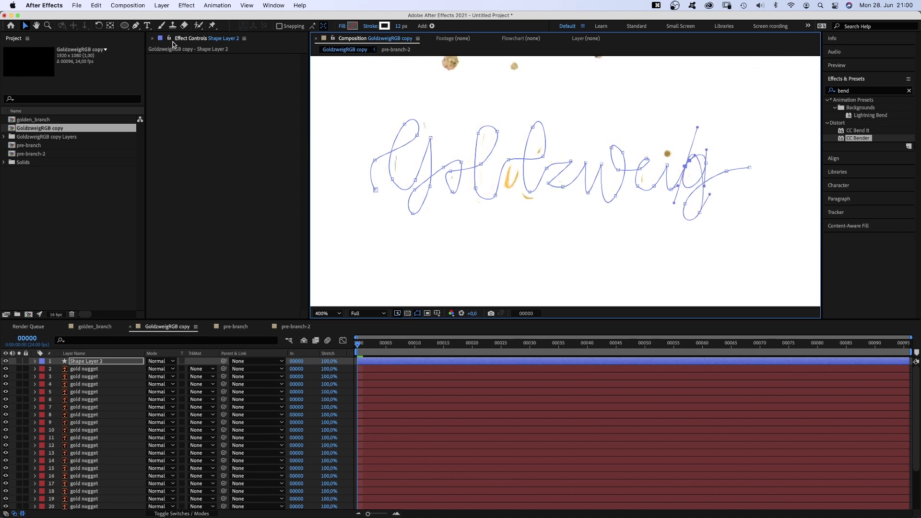
pyautogui.press('g')
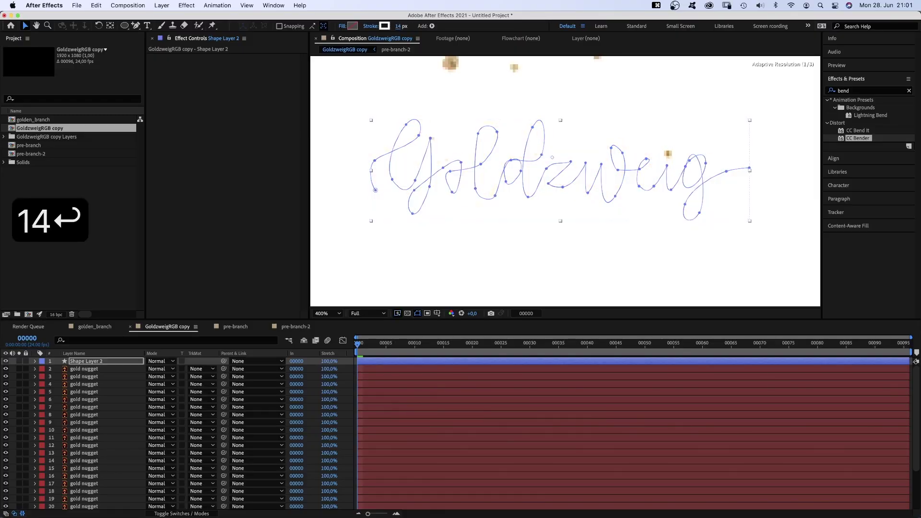
pyautogui.write('mask_text')
pyautogui.press('Return')
pyautogui.moveTo(85, 360); pyautogui.dragTo(83, 452)
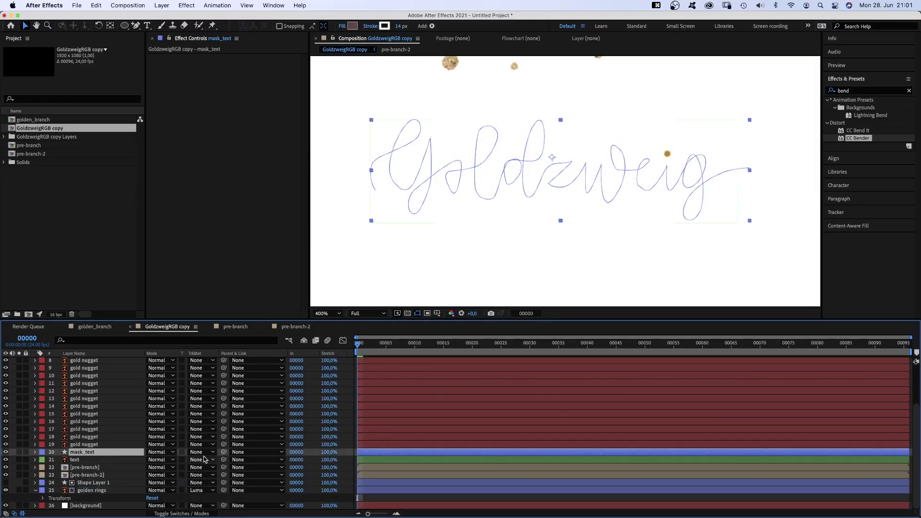
# - Add Trim Paths to mask_text and keyframe its End value
pyautogui.click(35, 452)
pyautogui.click(211, 460)
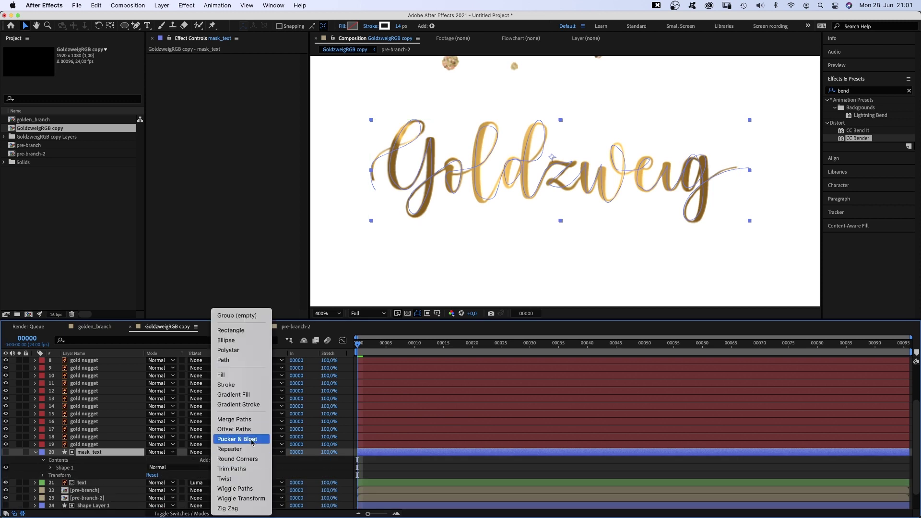
pyautogui.click(245, 469)
pyautogui.click(50, 476)
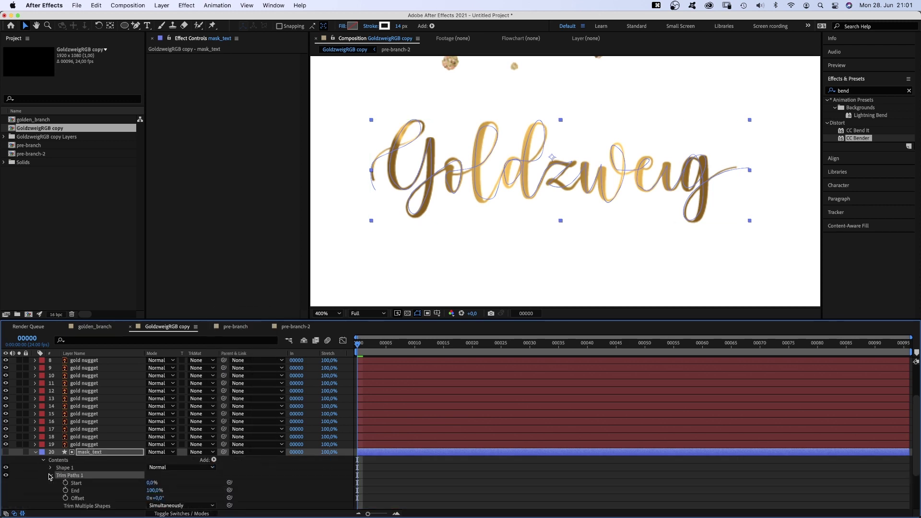
pyautogui.moveTo(150, 490)
pyautogui.mouseDown()
pyautogui.moveTo(141, 491)
pyautogui.moveTo(169, 489)
pyautogui.moveTo(108, 497)
pyautogui.moveTo(187, 489)
pyautogui.mouseUp()
pyautogui.click(65, 490)
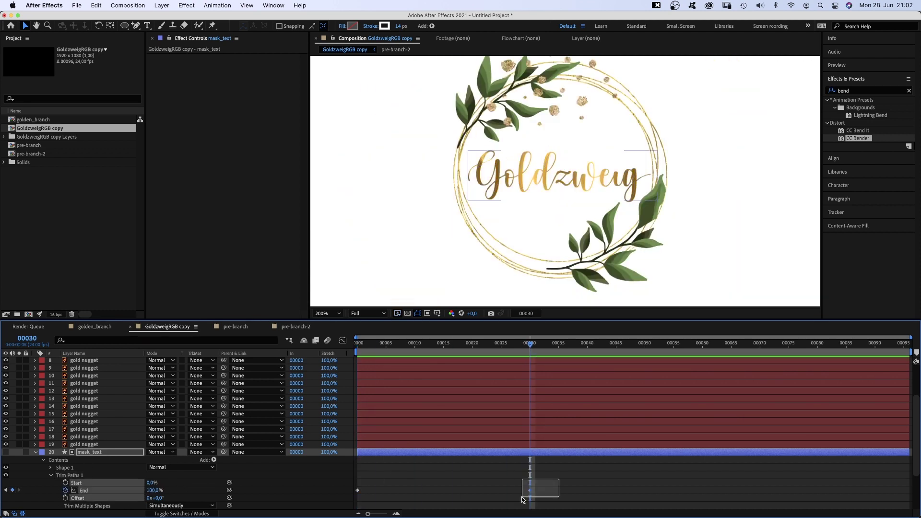
# - Ease the reveal curve to start fast and slow into the last keyframe, then preview
pyautogui.hotkey('shift', 'F3')
pyautogui.moveTo(516, 369); pyautogui.dragTo(453, 486)
pyautogui.moveTo(371, 485); pyautogui.dragTo(380, 485)
pyautogui.press('space')
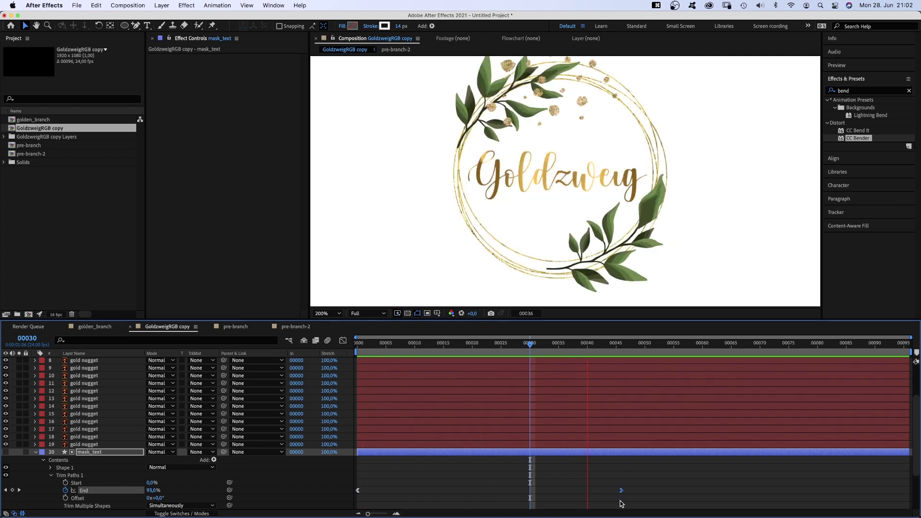
pyautogui.scroll(6, 626, 188)
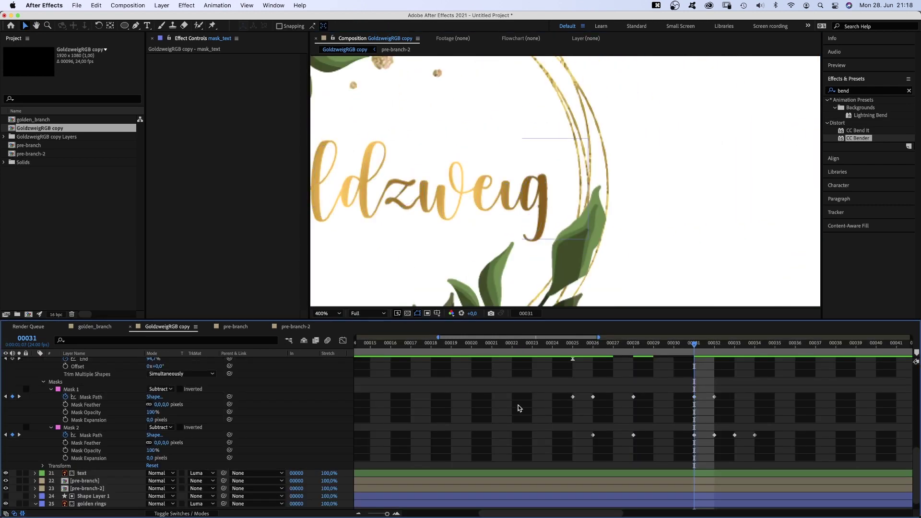
# - Refine the subtract-mask path keyframes around the final g, copying shapes between frames, and preview
pyautogui.moveTo(580, 348); pyautogui.dragTo(751, 332)
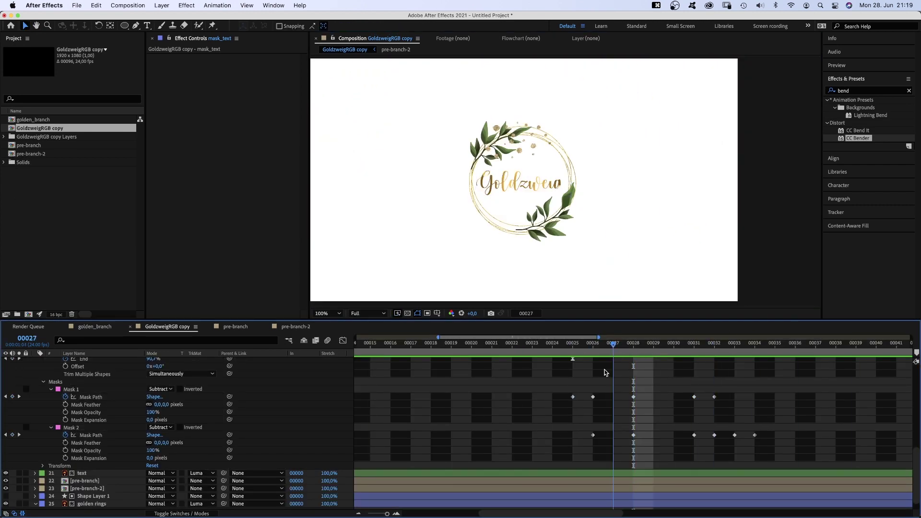
pyautogui.press('super+z')
pyautogui.press('super+Left')
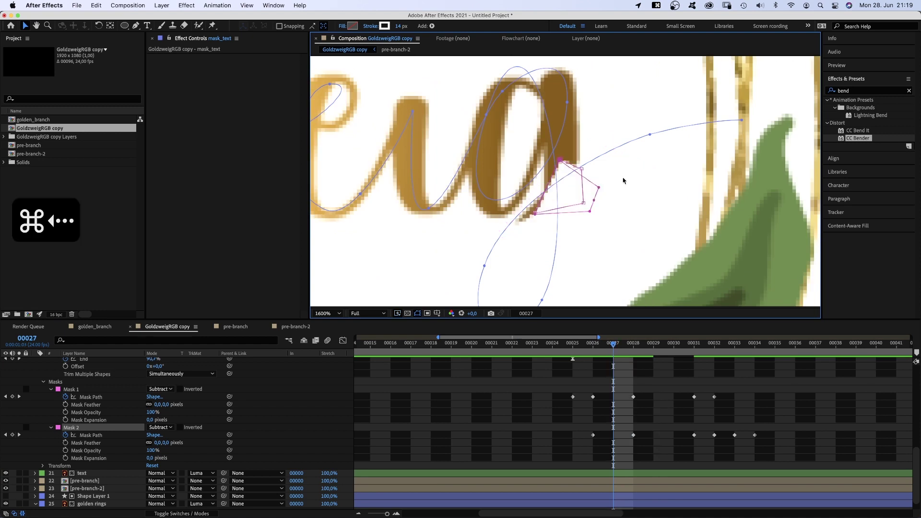
pyautogui.press('KP_0')
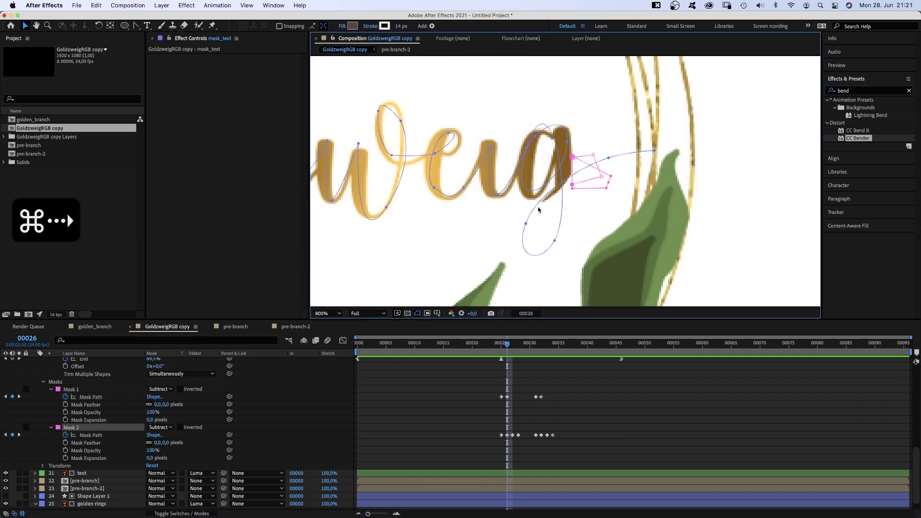
pyautogui.press('super+c')
pyautogui.press('super+v')
pyautogui.scroll(1, 576, 174)
pyautogui.press('0')
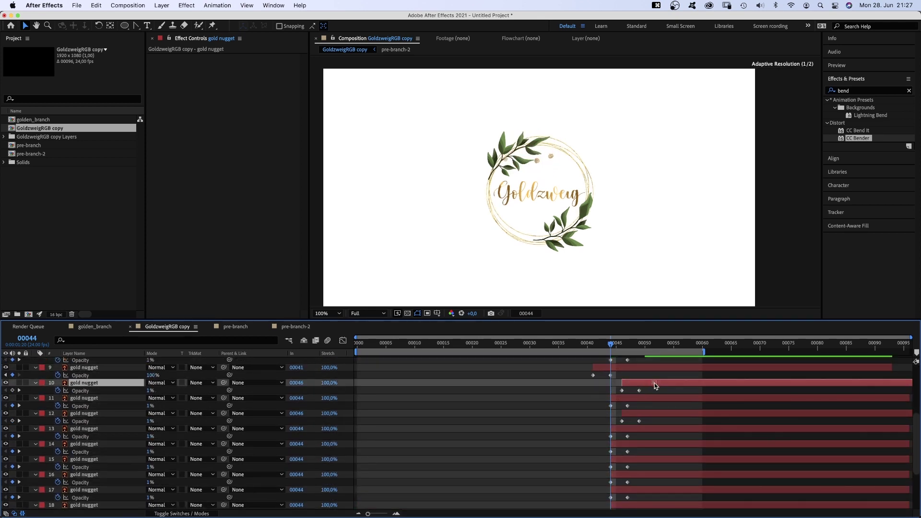
pyautogui.moveTo(518, 509); pyautogui.dragTo(542, 500)
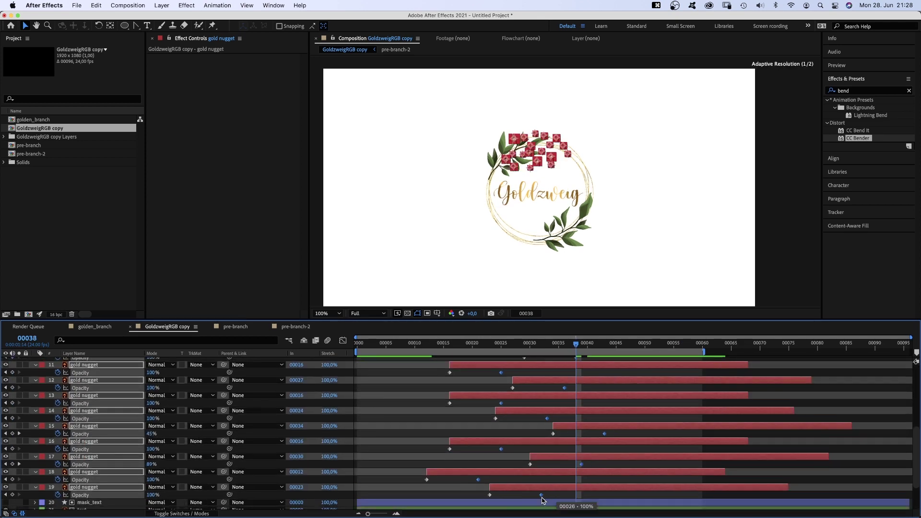